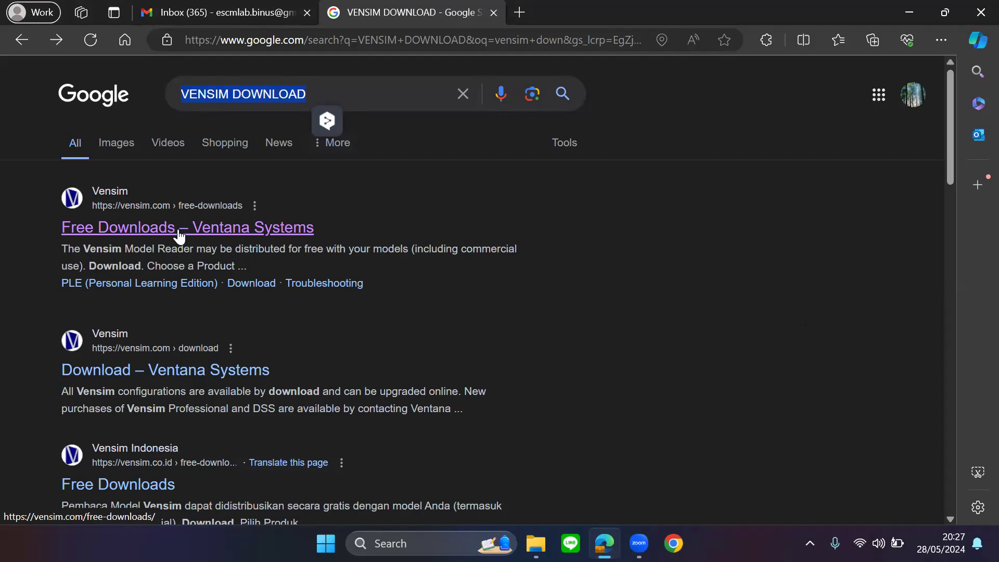
- Open Vensim's Free Downloads page from the search results and reduce the page zoom by one level at the download form
click(179, 234)
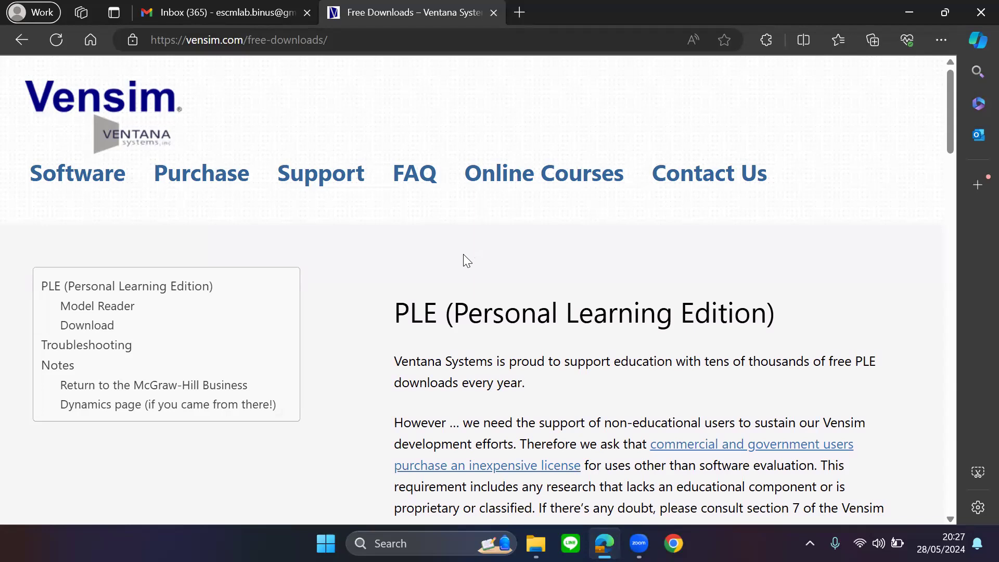
scroll(463, 254, down, 2)
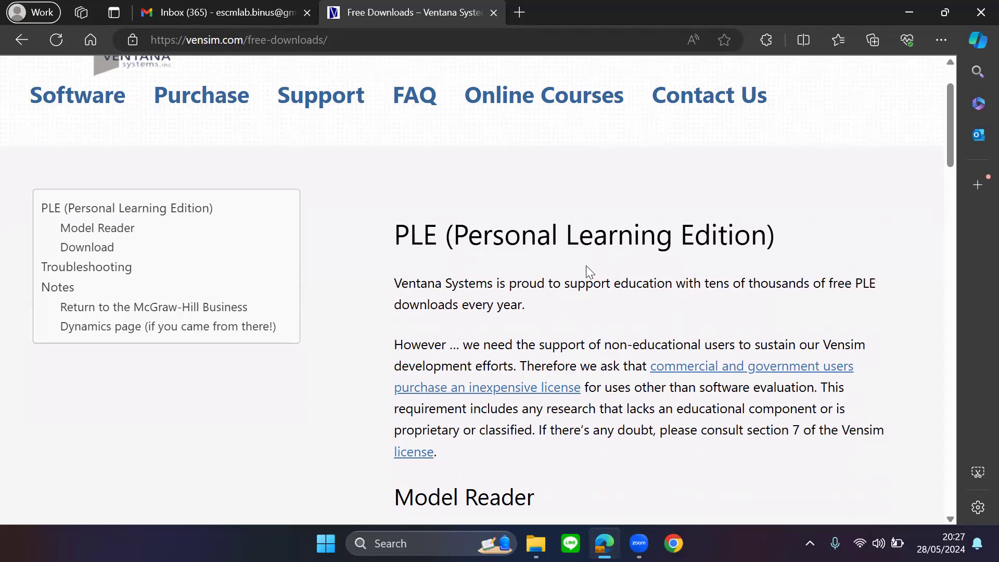
scroll(577, 276, down, 4)
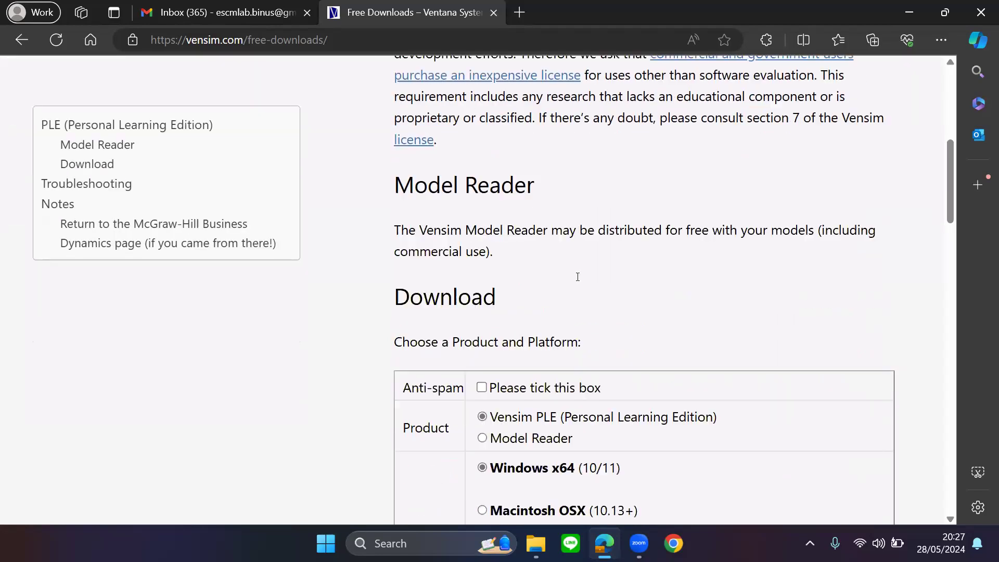
scroll(580, 278, down, 2)
click(941, 40)
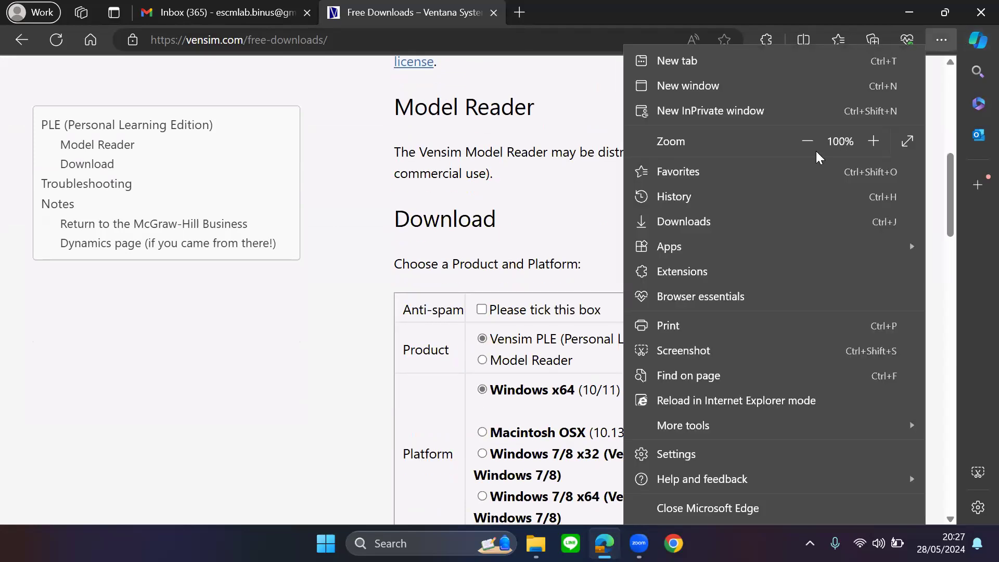
click(808, 141)
- Tick the anti-spam box in the download form, keeping Vensim PLE and Windows x64 selected
scroll(333, 318, down, 3)
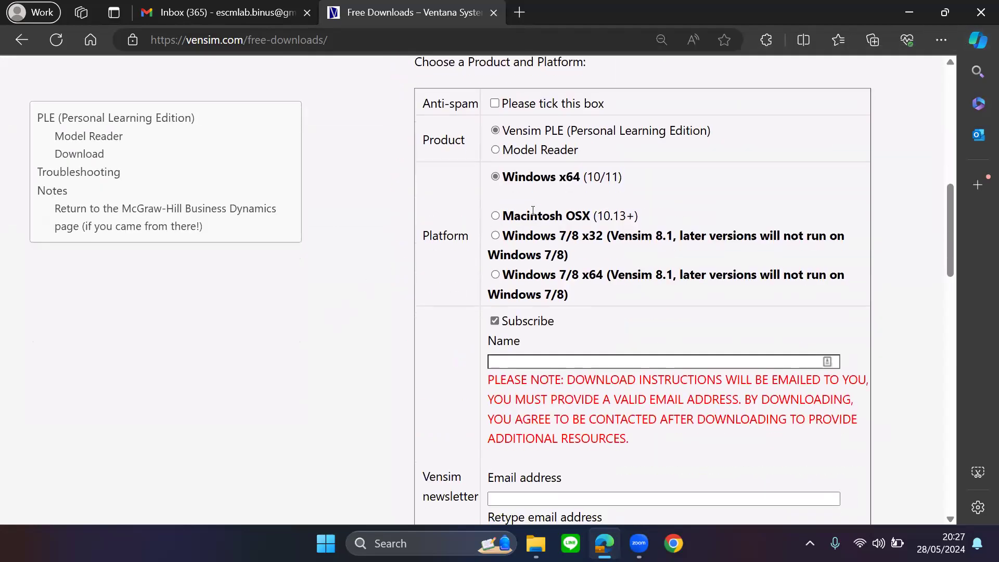
click(503, 106)
scroll(478, 213, down, 1)
scroll(479, 210, up, 1)
- Enter the requester's name in the download form and opt out of the newsletter subscription
scroll(618, 205, down, 2)
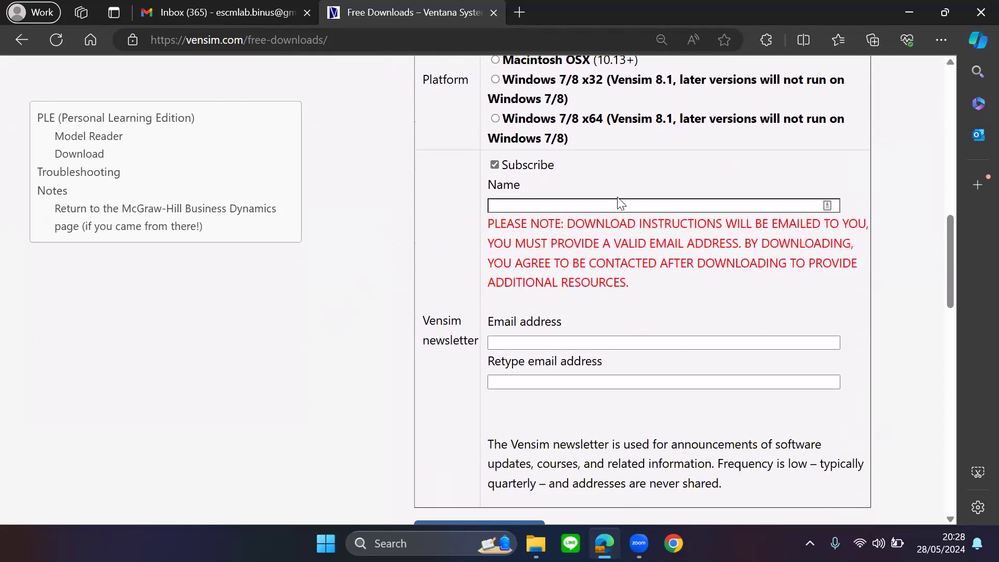
click(618, 204)
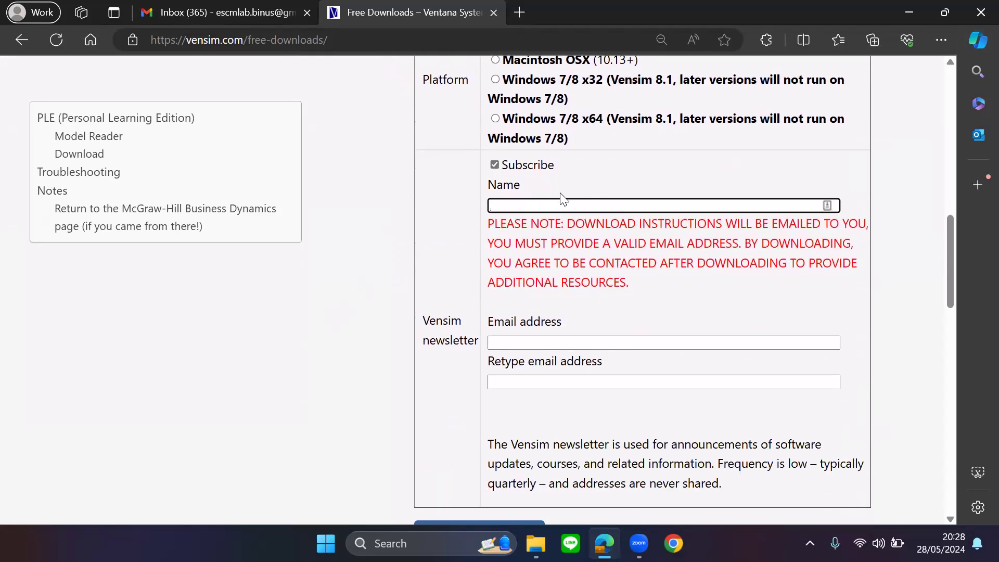
text(XXY)
click(495, 165)
- Fill in the requester's email address and repeat it in the retype field
scroll(635, 205, down, 1)
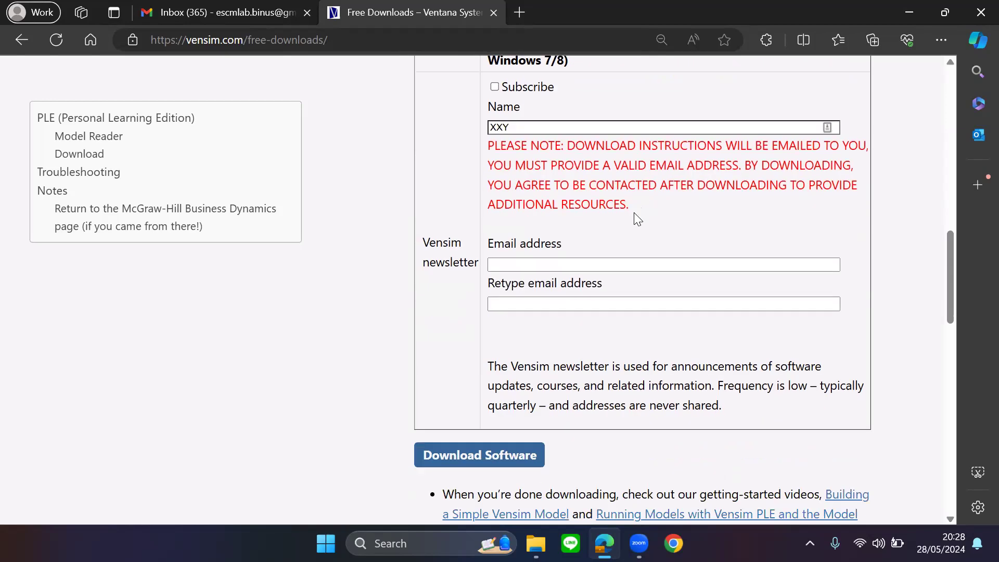
click(616, 266)
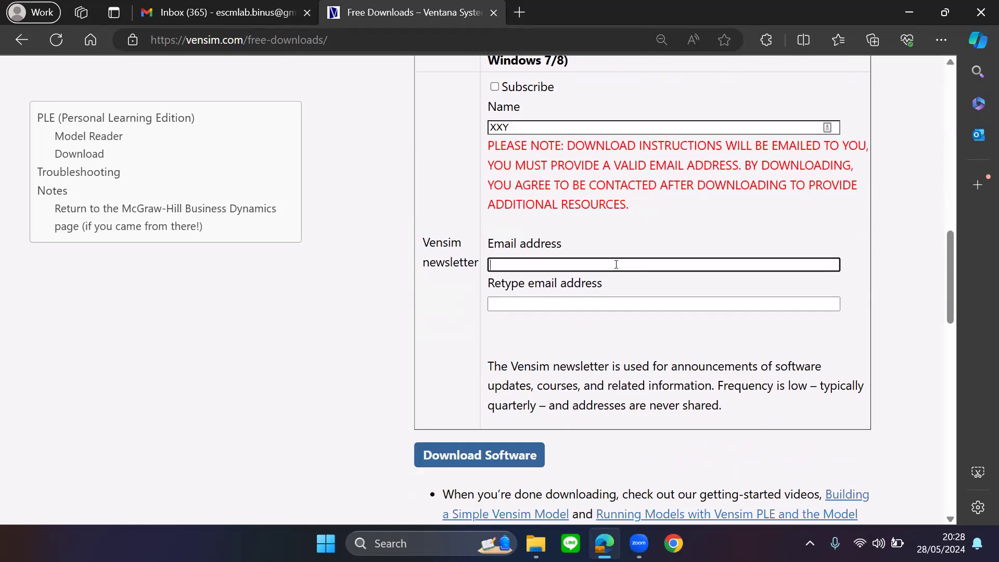
key(ctrl+v)
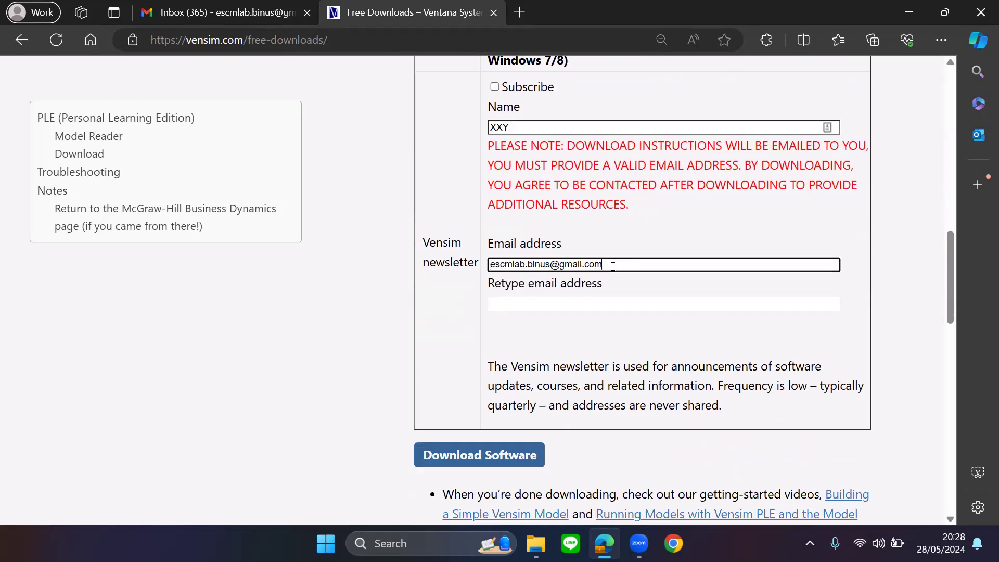
click(626, 302)
key(ctrl+v)
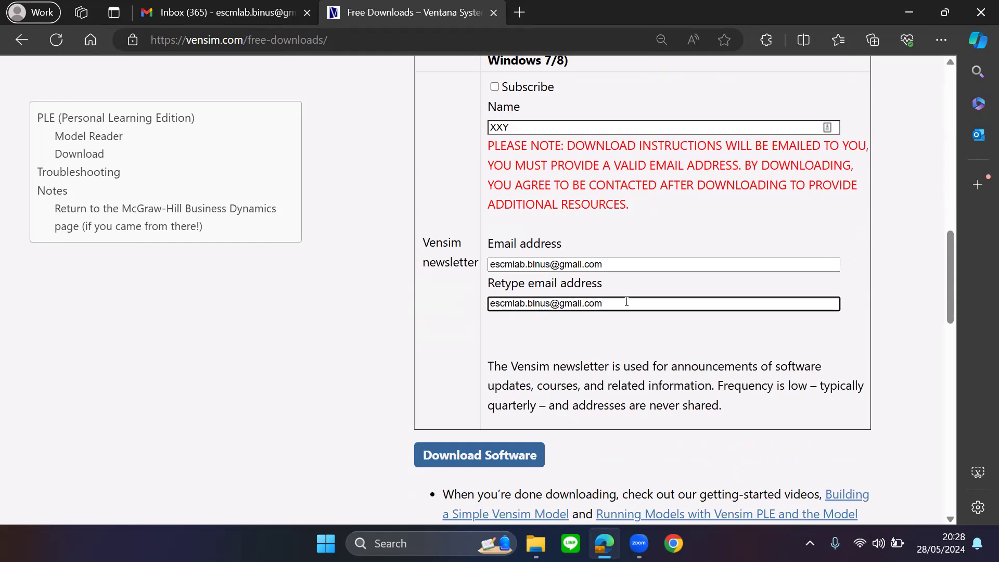
- Submit the download request for Vensim PLE
scroll(626, 302, down, 3)
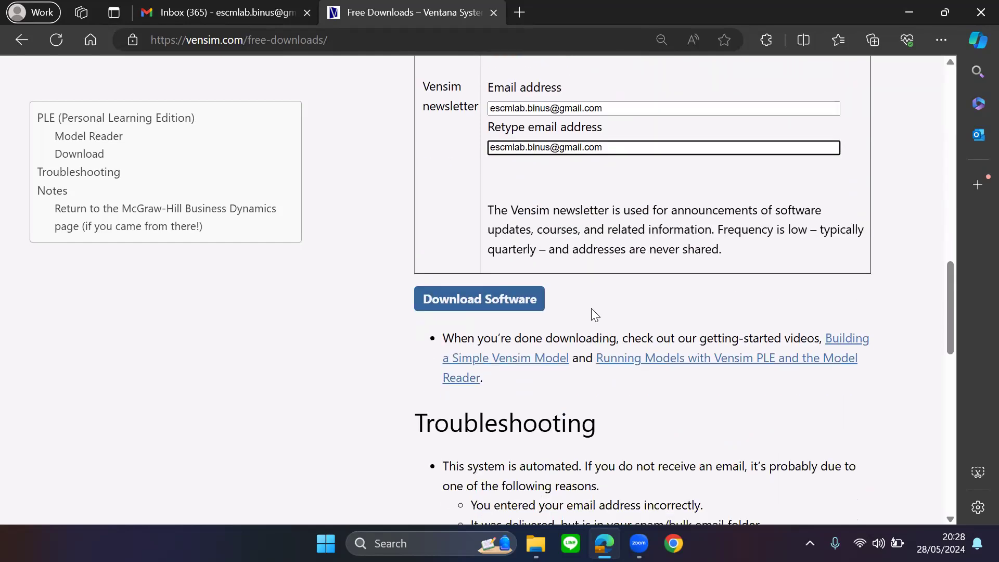
mouse_move(953, 301)
mouse_down()
mouse_move(950, 227)
mouse_move(962, 288)
mouse_up()
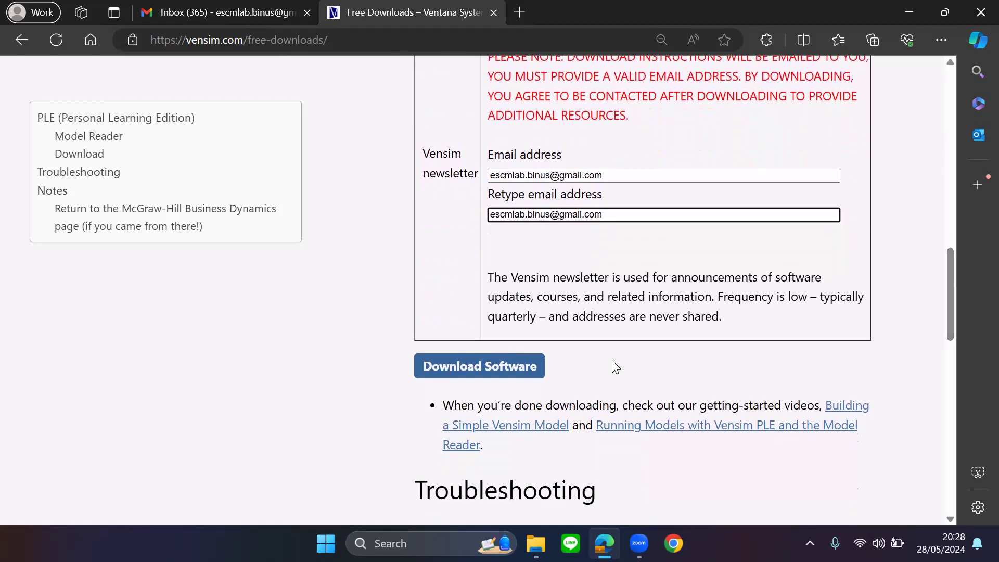
click(531, 375)
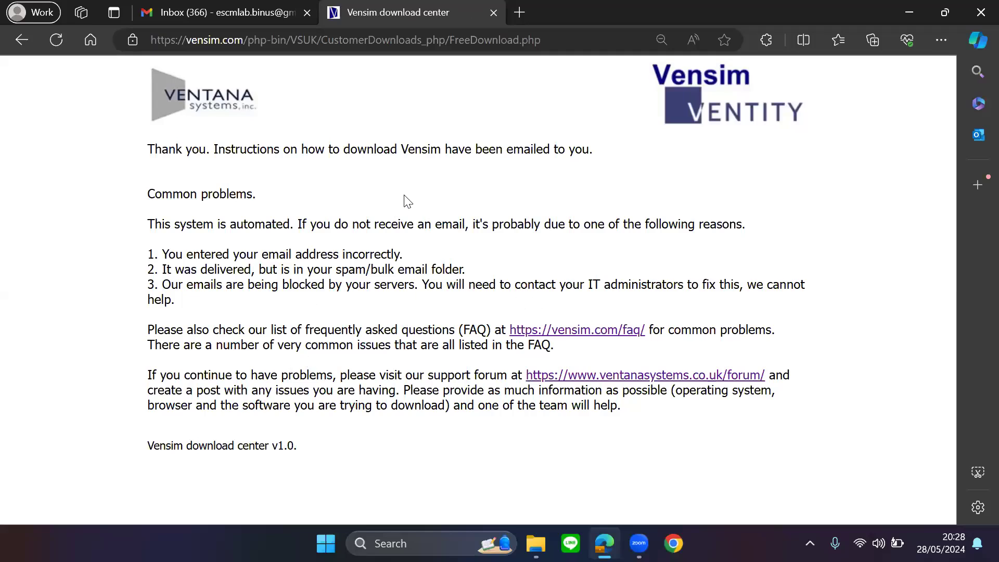
- Switch to the Gmail inbox and open the newest "Vensim download instructions" email at its software download link
click(248, 7)
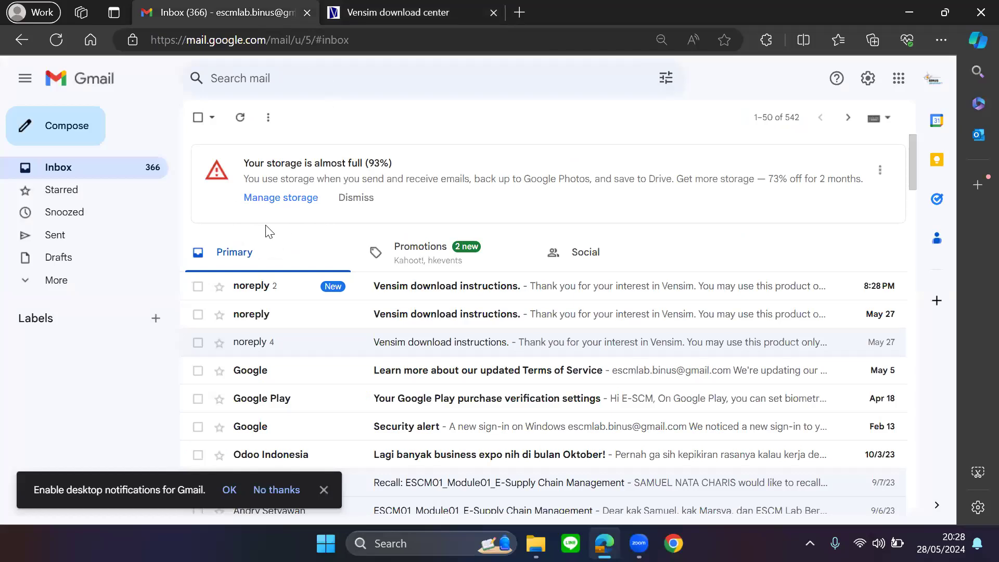
click(150, 287)
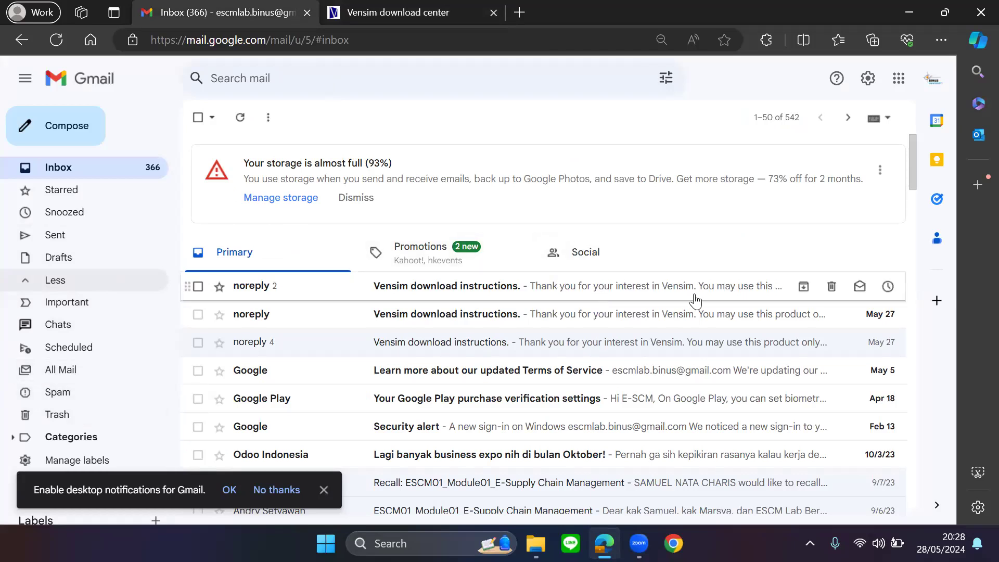
click(333, 299)
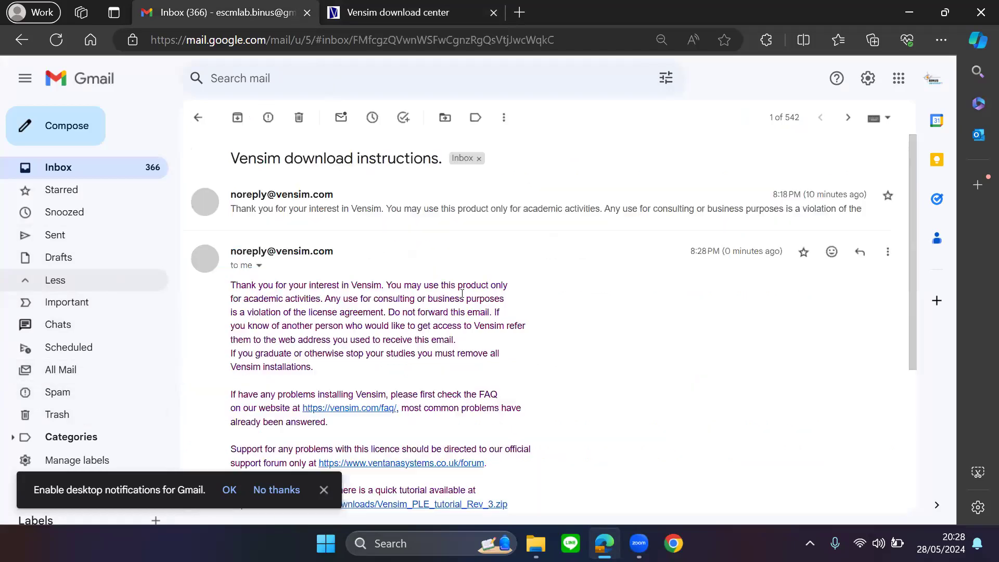
scroll(465, 296, down, 5)
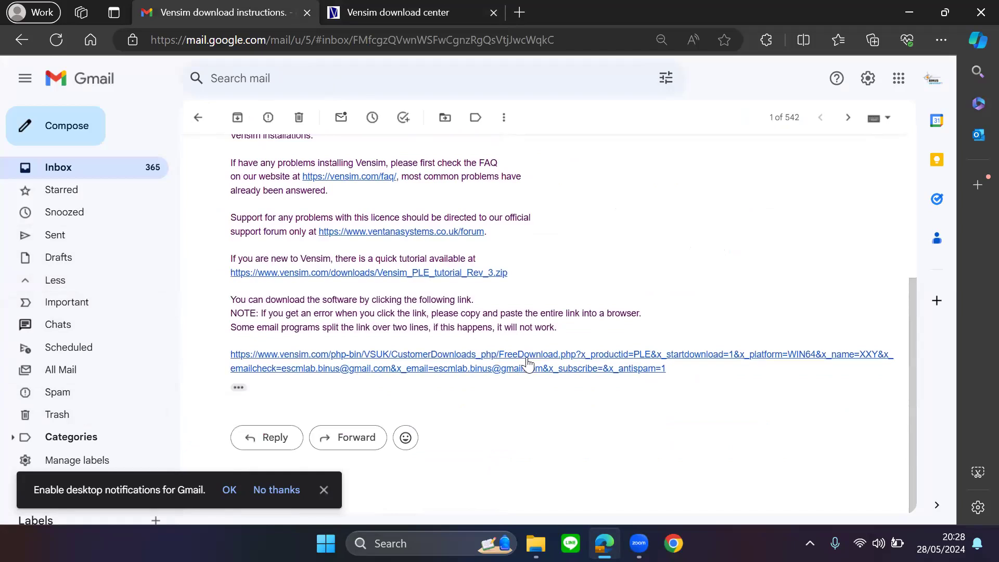
- Start the installer download from the link in the email, pause it and dismiss the downloads list
click(500, 359)
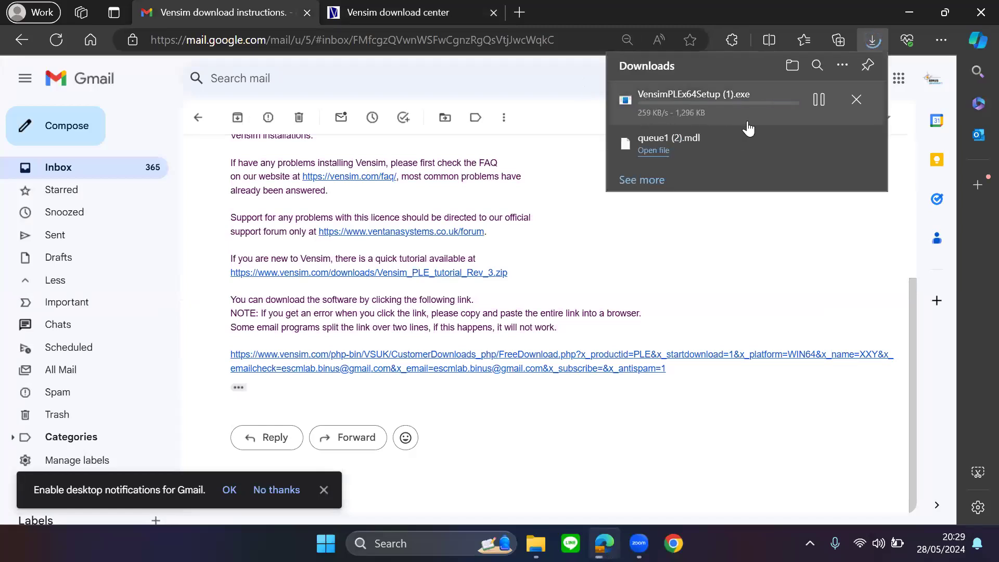
click(809, 104)
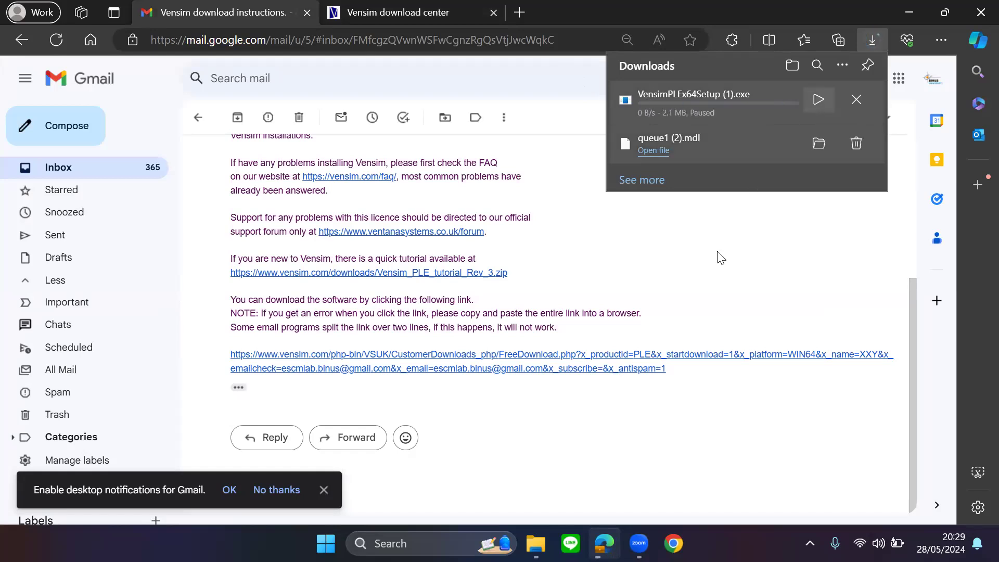
click(740, 257)
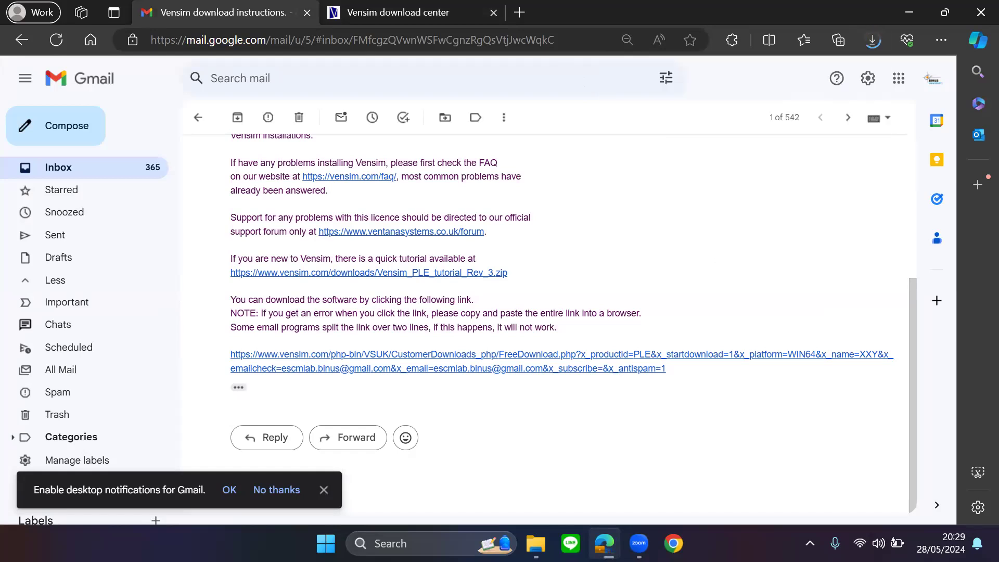
- Switch to File Explorer, run the existing VensimPLEx64Setup installer in Downloads, and minimize the Explorer and browser windows
click(536, 543)
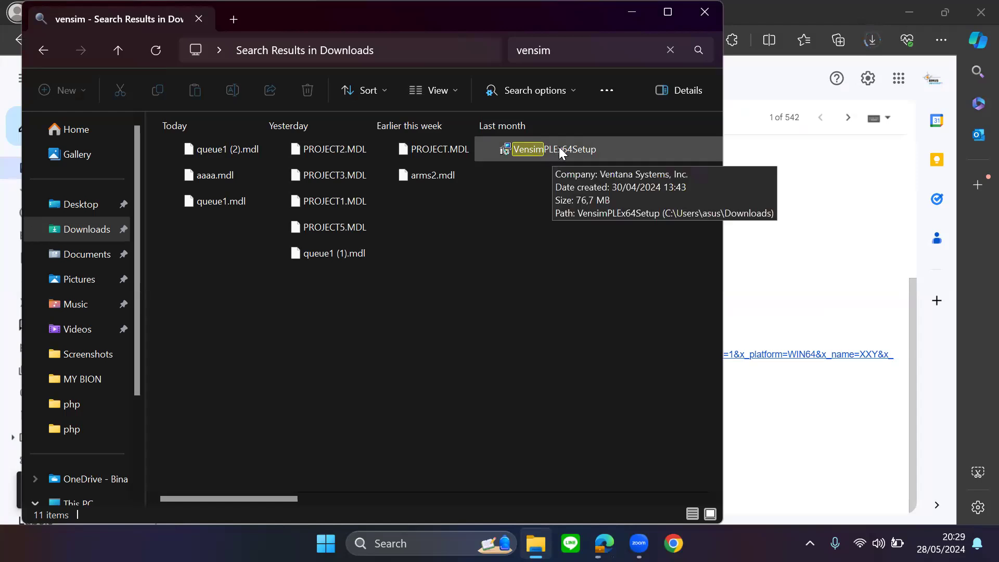
double_click(561, 150)
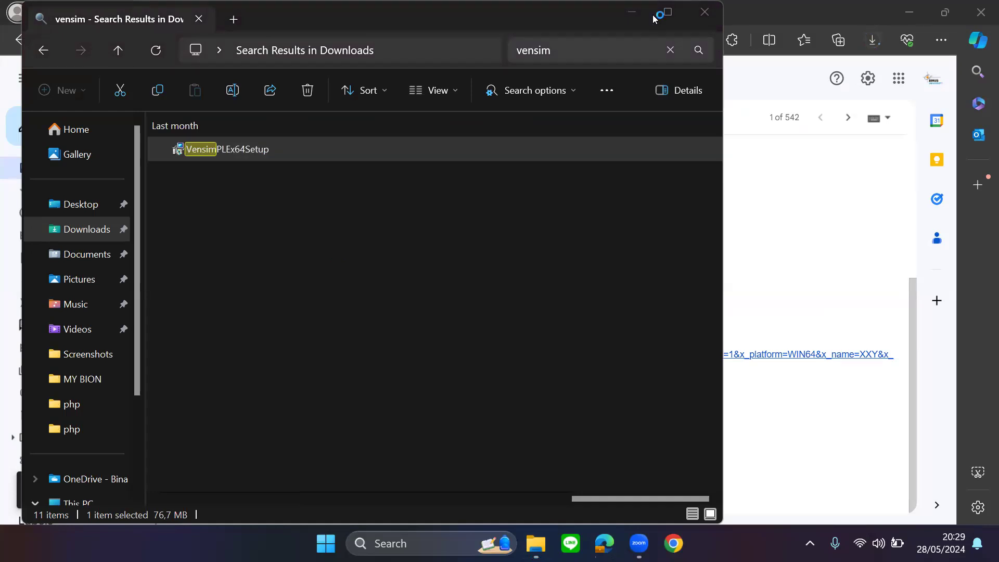
click(632, 12)
click(908, 12)
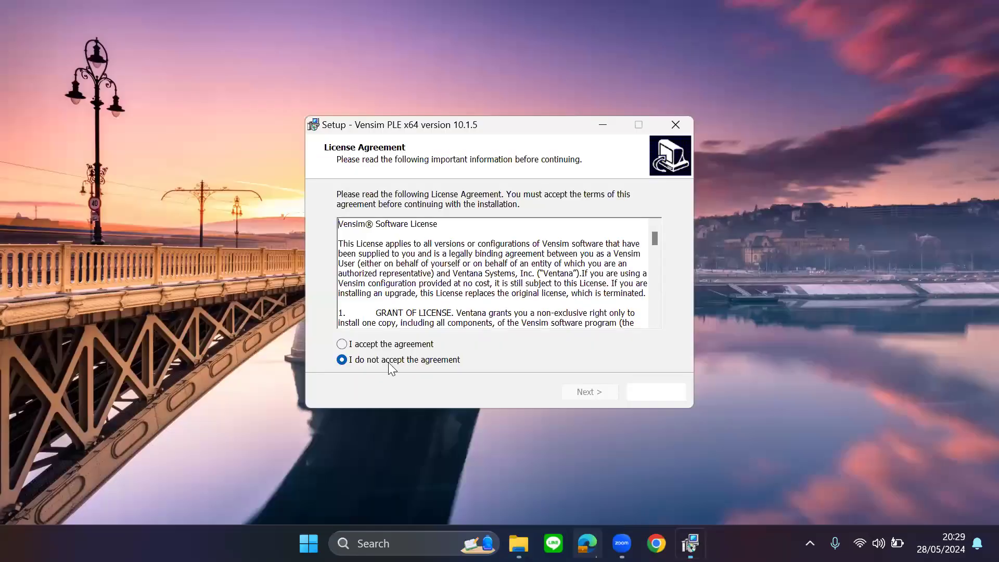
- Accept the license agreement and choose to install PLE for academic, public research or personal use
click(383, 346)
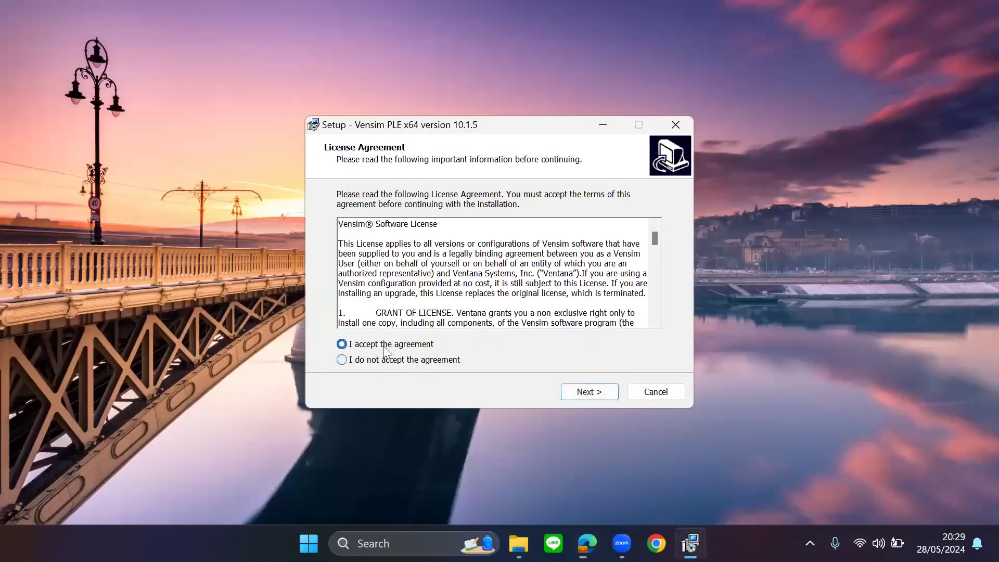
click(592, 394)
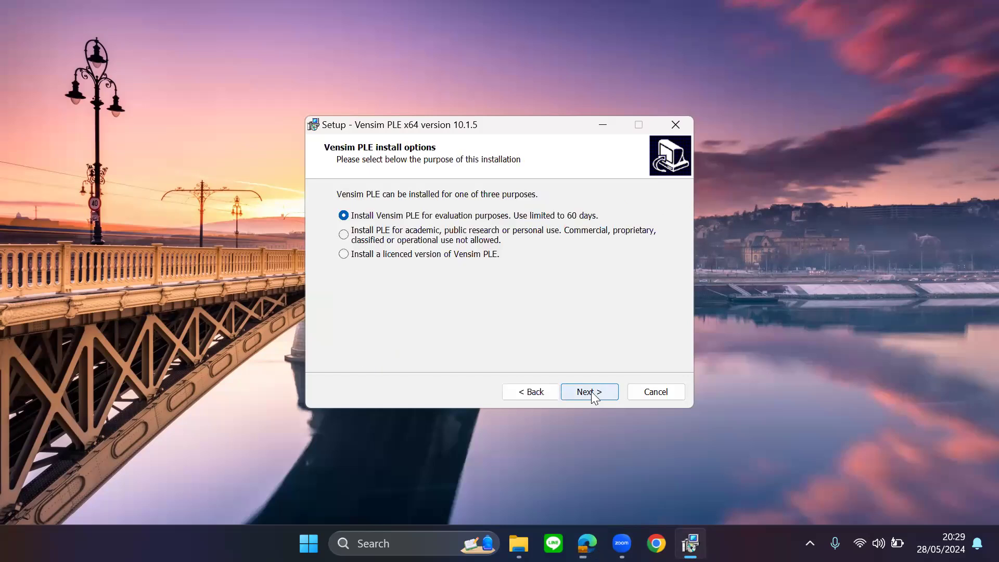
click(430, 236)
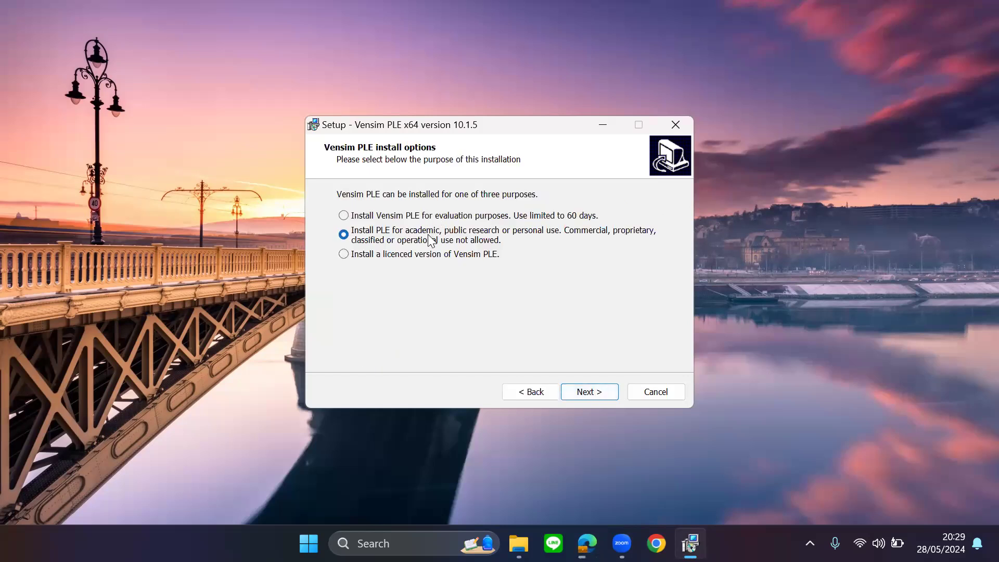
click(592, 393)
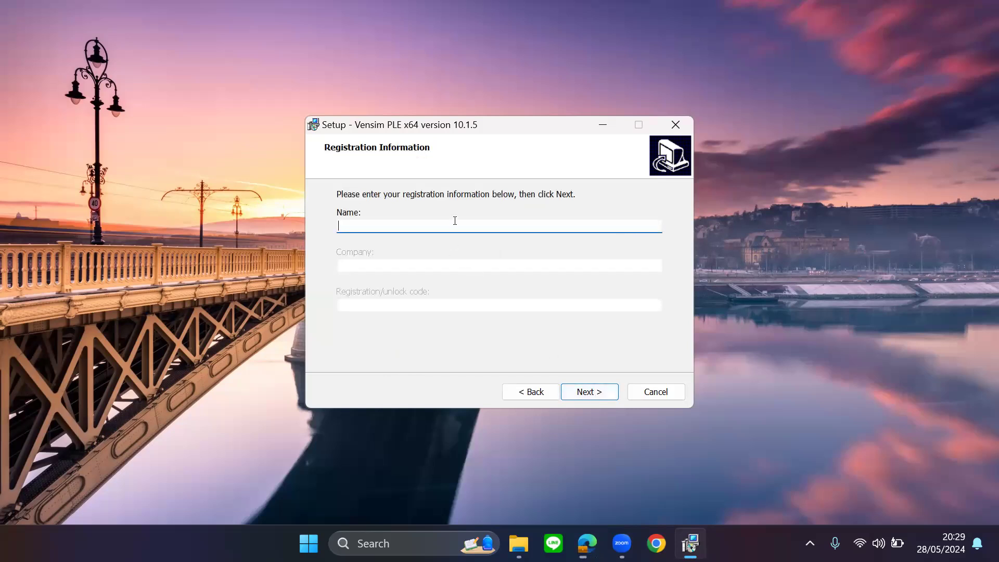
- Enter the registration name and keep the default folders, C:\Program Files\Vensim for the program and C:\Users\Public\Vensim for help and sample models
text(XXYZ)
click(577, 393)
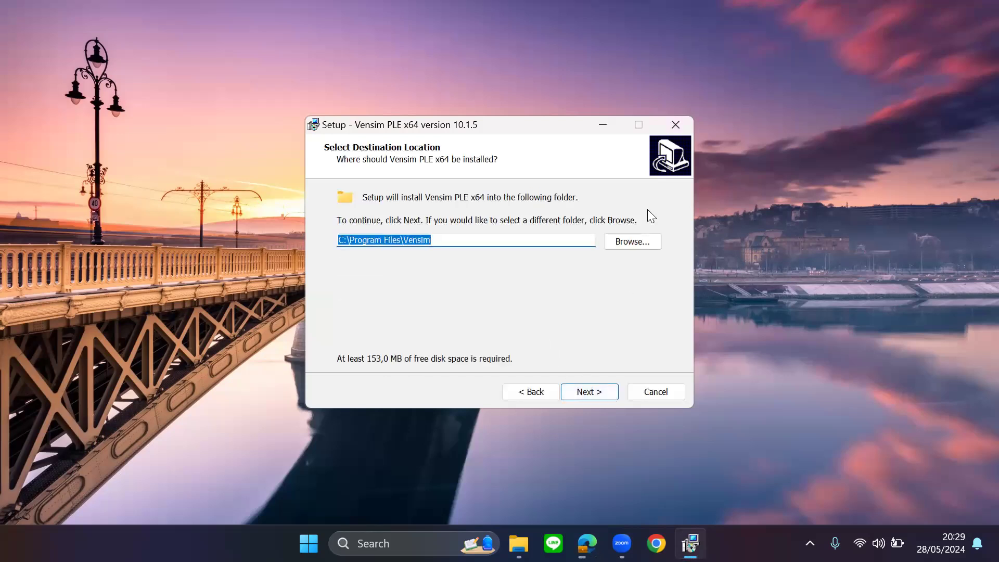
click(597, 396)
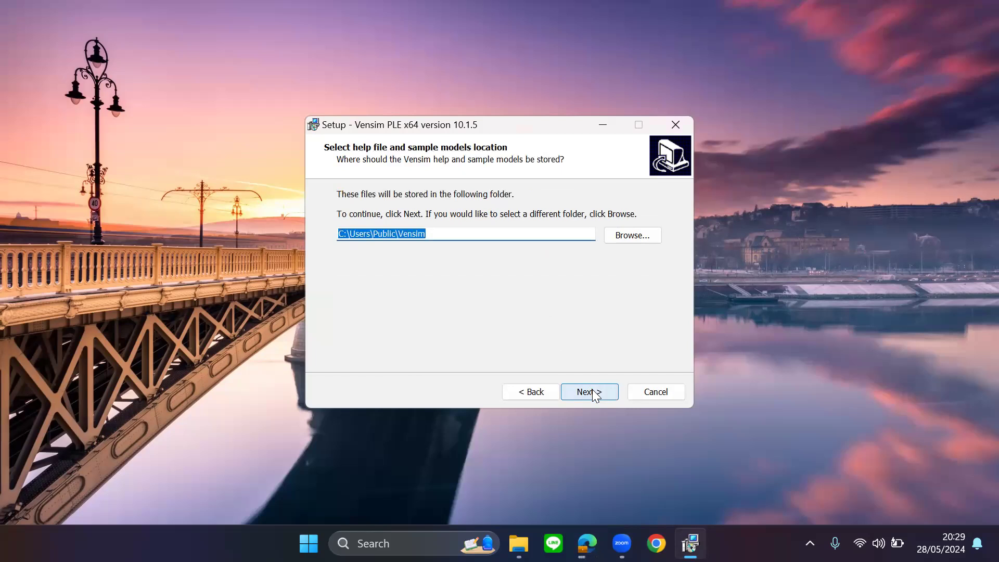
click(597, 395)
click(597, 396)
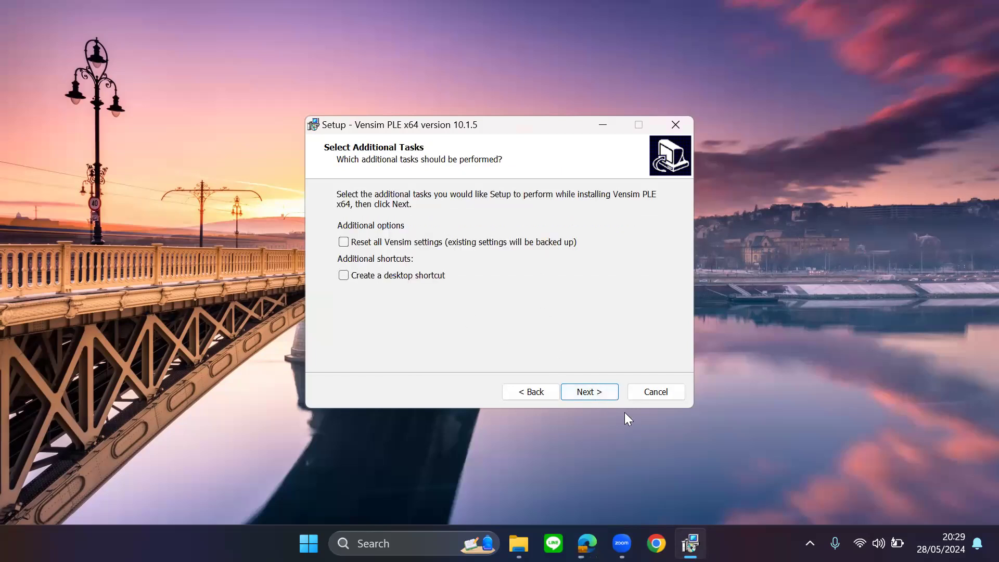
- Install Vensim PLE without any additional tasks and launch it from the finished setup, closing its splash screen
click(590, 390)
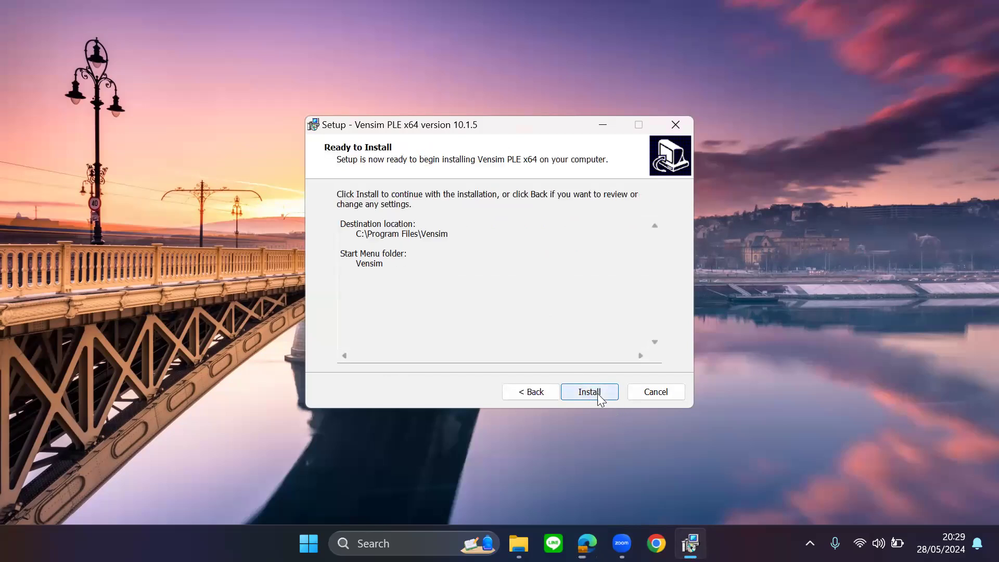
click(596, 393)
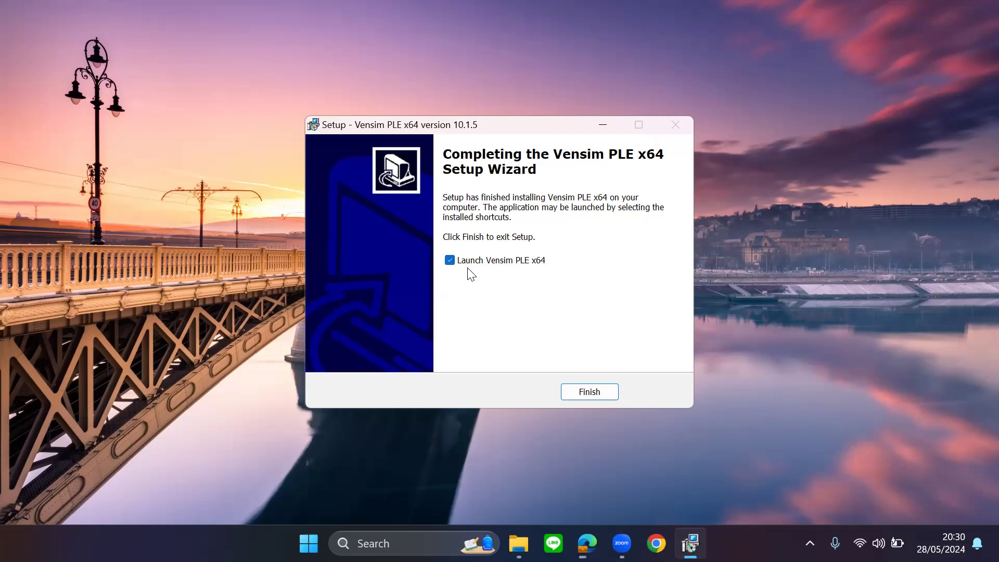
click(589, 392)
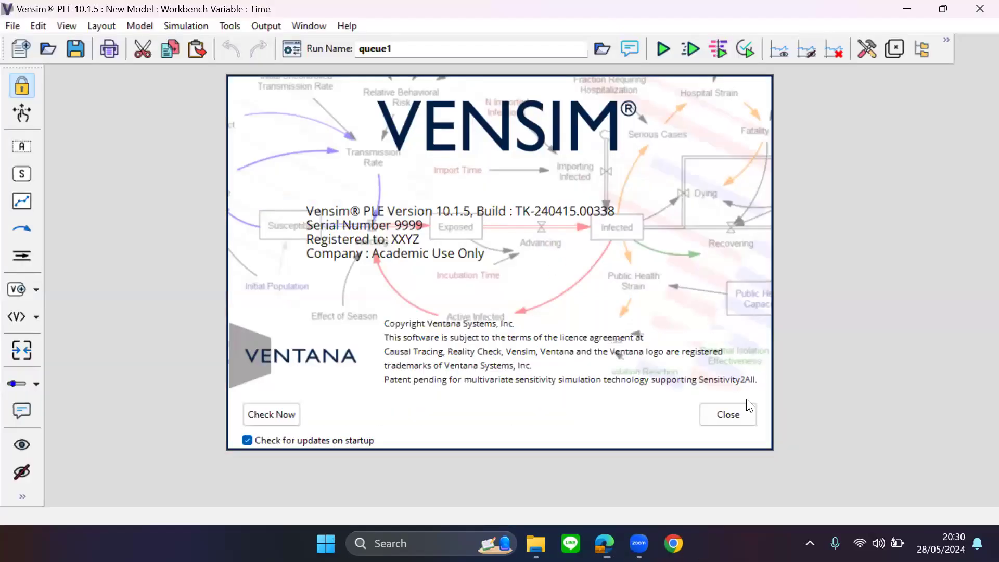
click(732, 409)
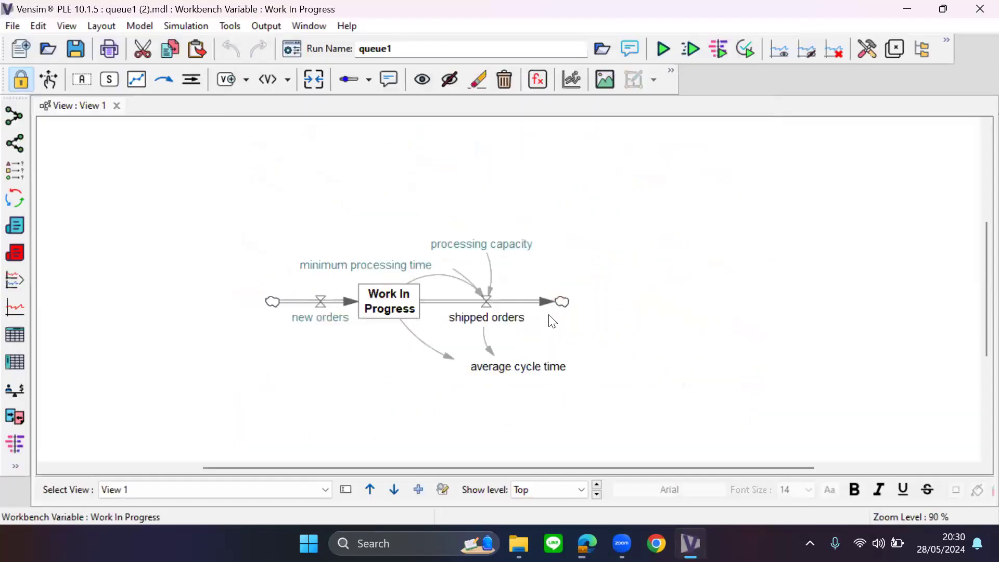
- Open Windows Settings, go to the System display page and reduce the display scale
scroll(552, 320, down, 2)
scroll(551, 320, up, 1)
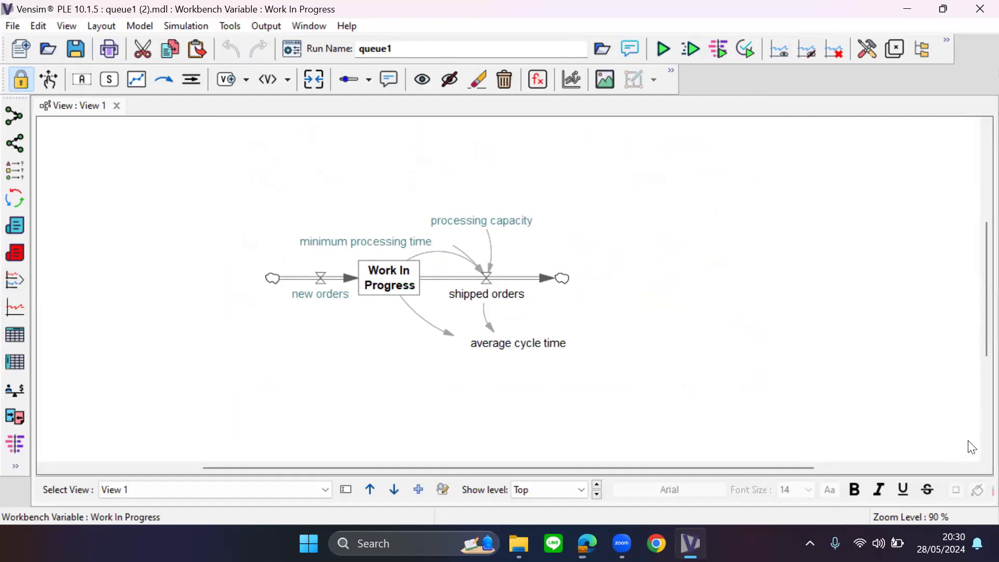
click(431, 542)
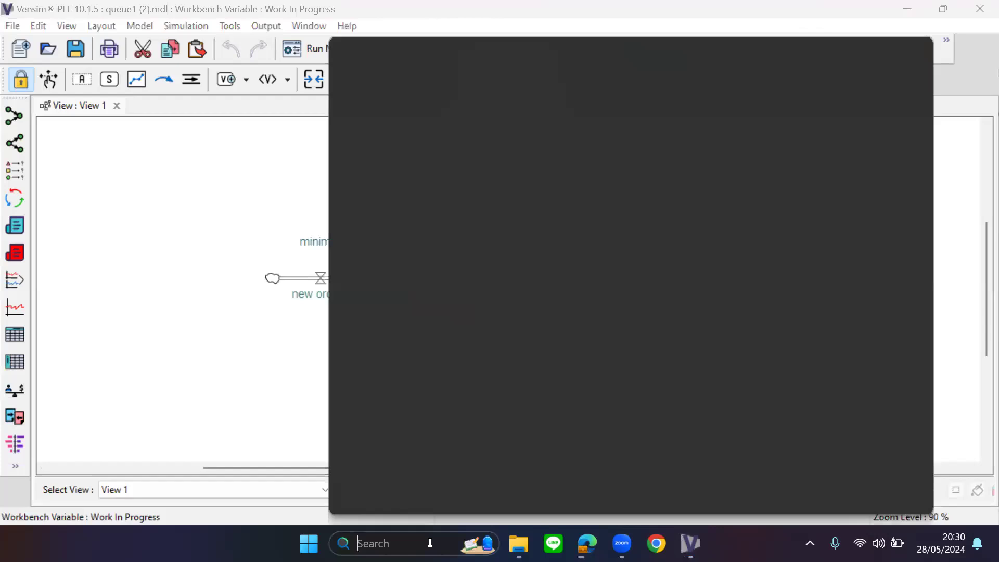
text(sett)
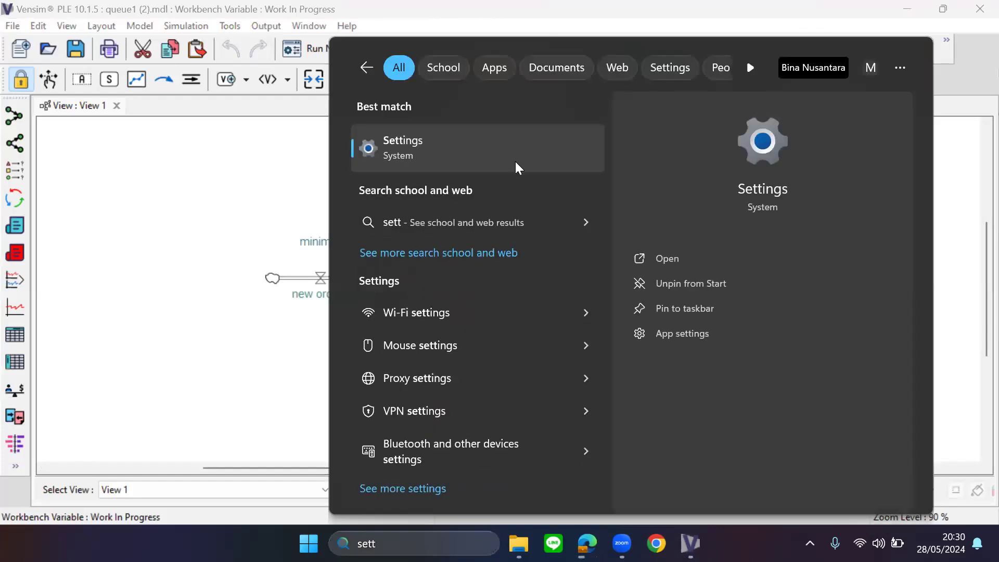
click(515, 166)
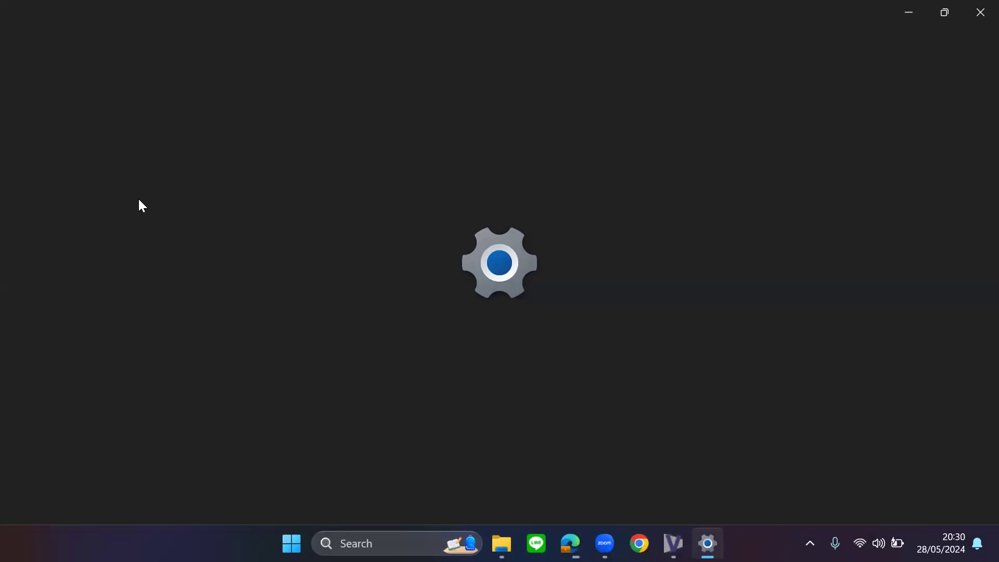
click(114, 201)
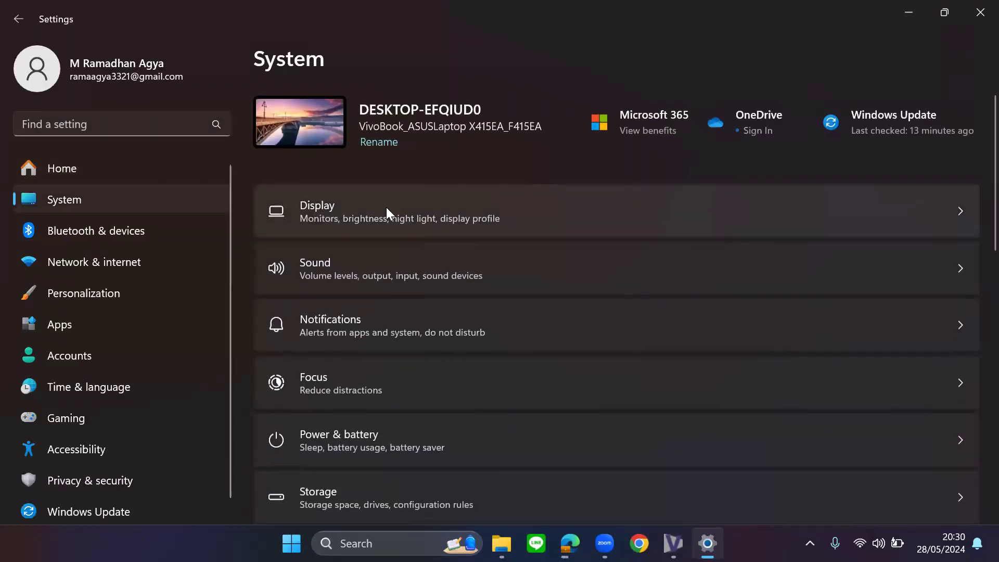
click(387, 208)
scroll(882, 359, down, 2)
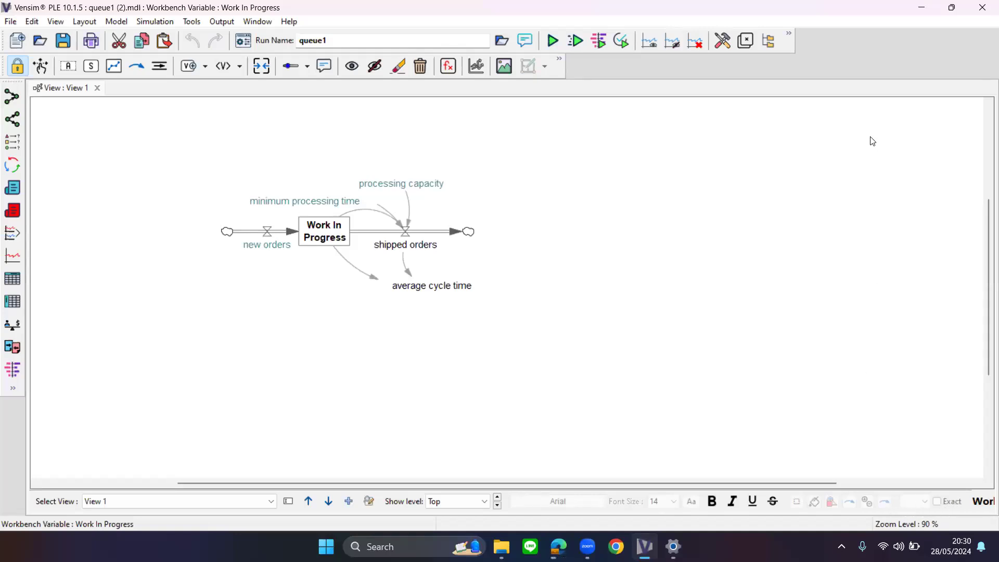
- Switch to the Edge browser, search for "vensim support" in a new tab and open the Ventana Systems support page
click(558, 547)
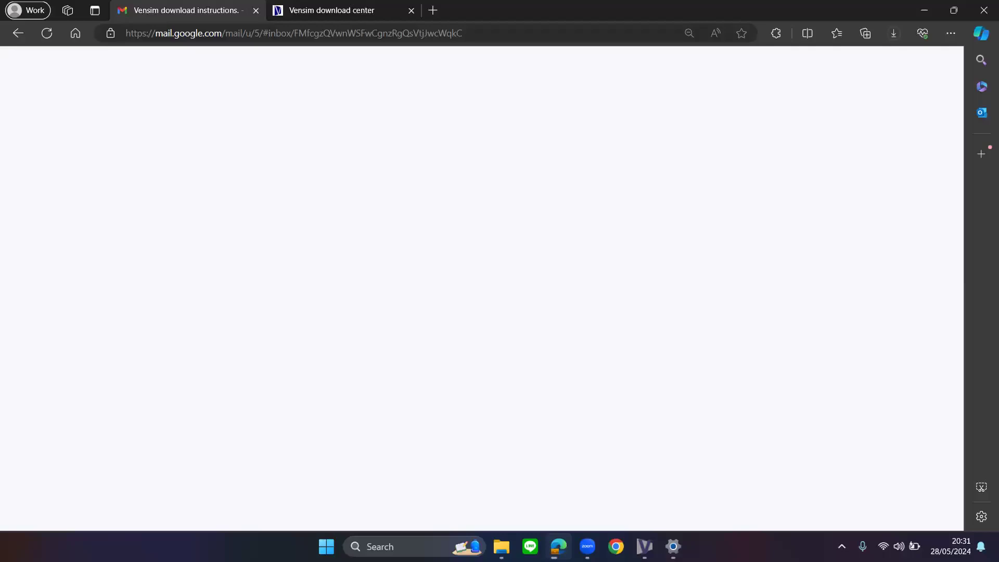
click(432, 10)
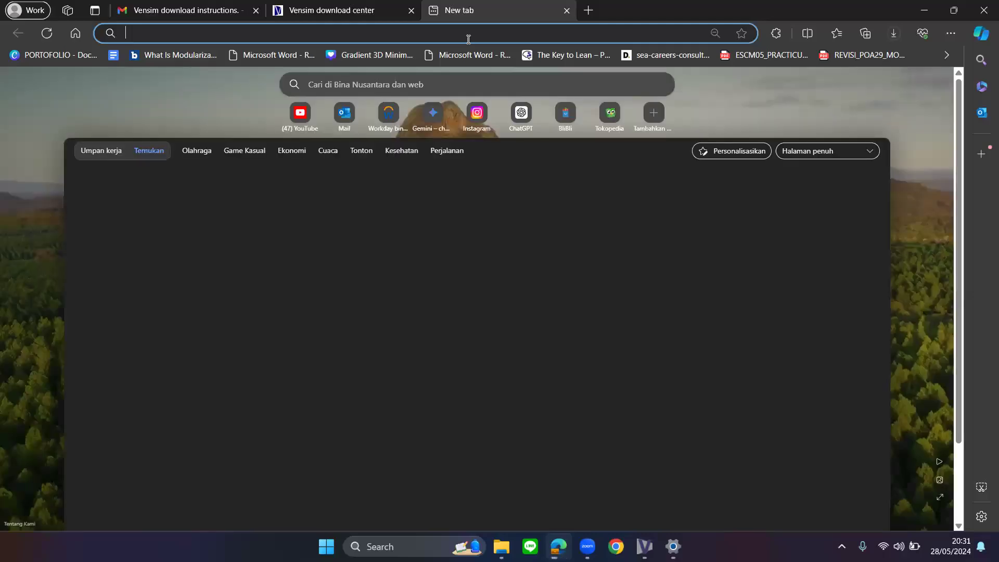
text(vensim)
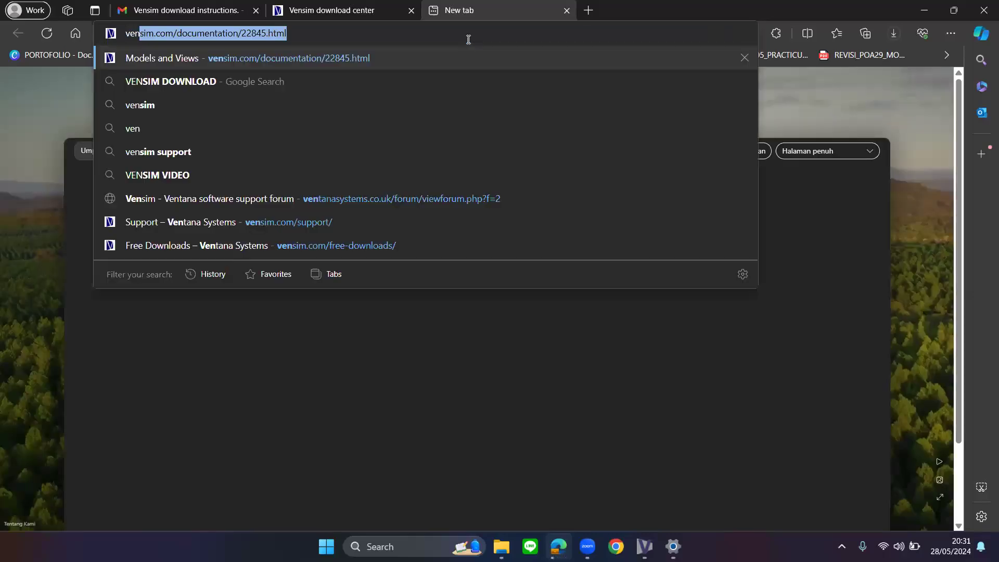
key(Delete)
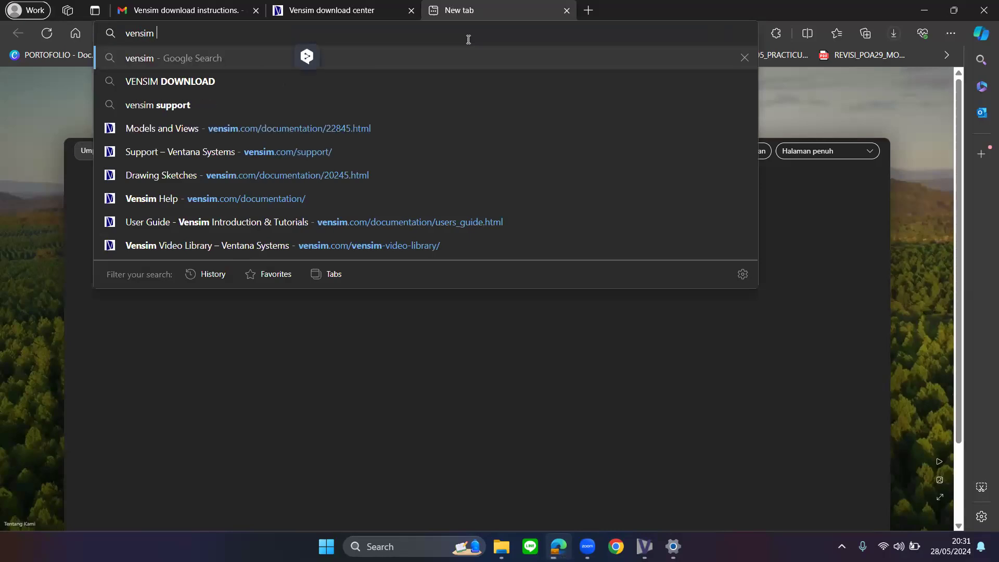
text(s)
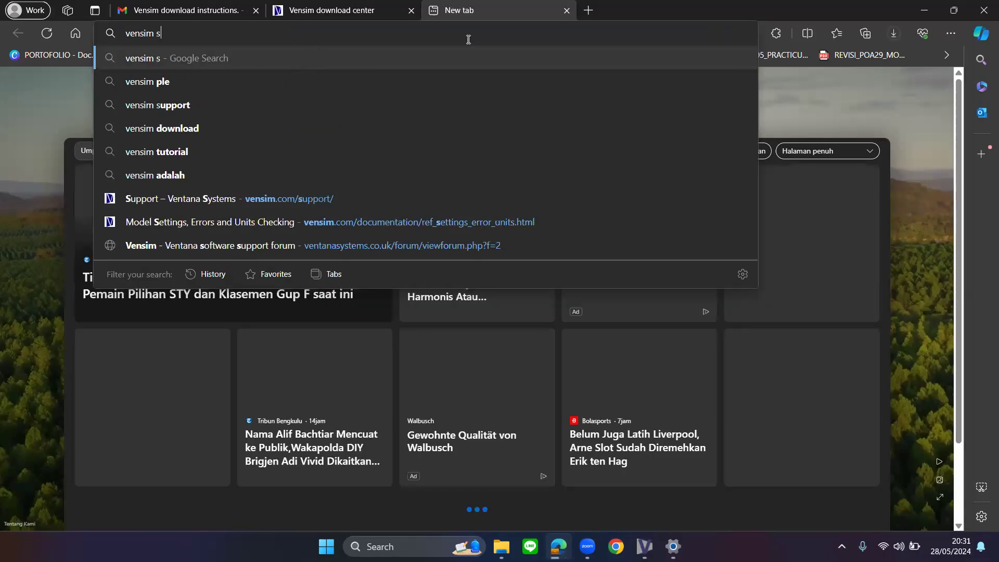
text(upport)
key(Return)
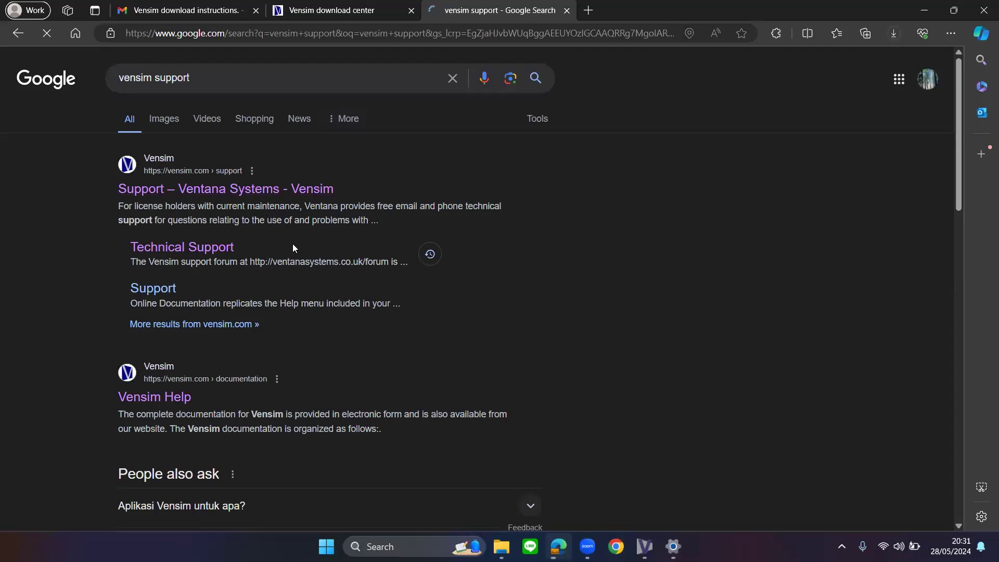
click(267, 193)
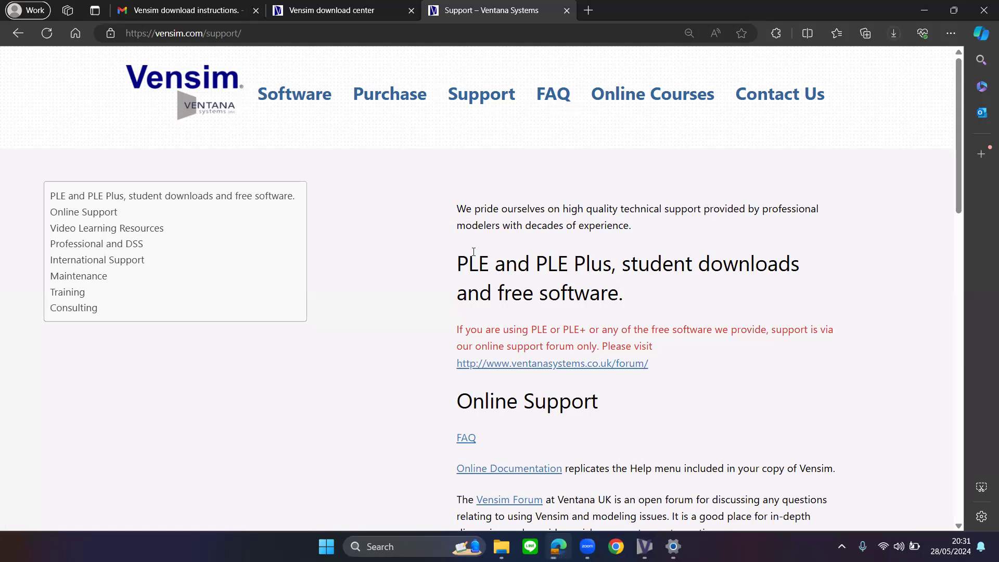
- Look through the support page's sections and open the FAQ from Online Support in a new tab
scroll(469, 248, down, 1)
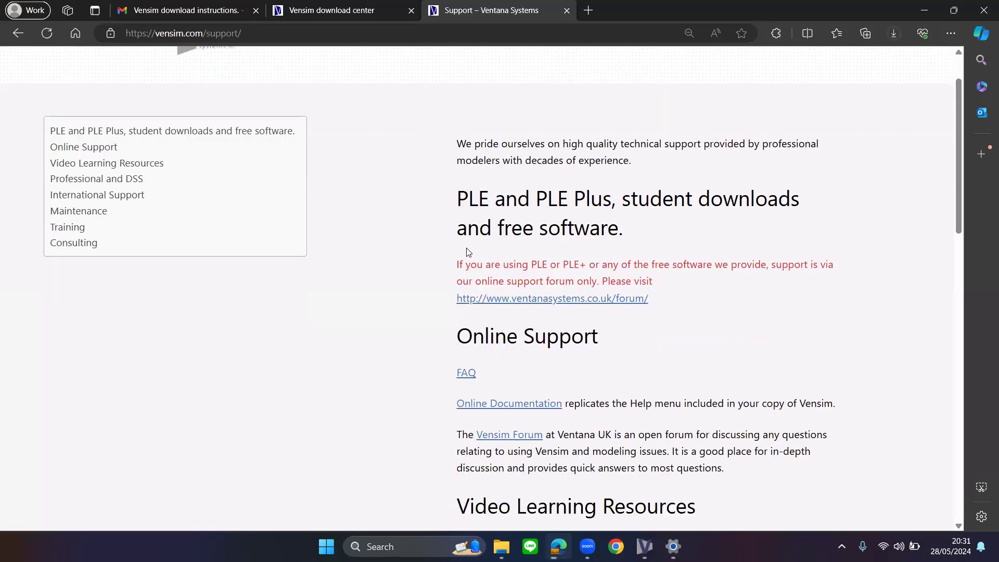
scroll(461, 248, down, 1)
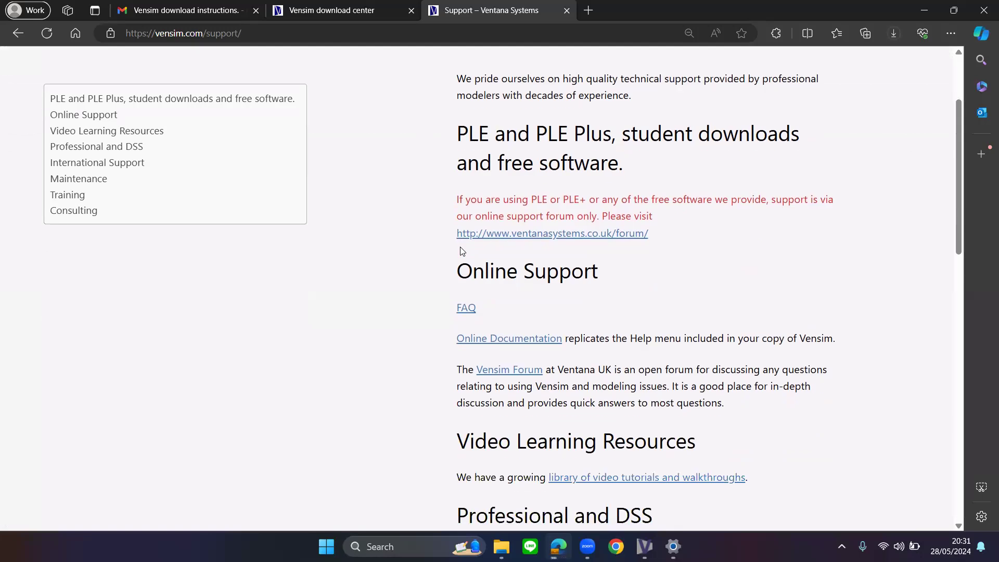
scroll(461, 250, down, 2)
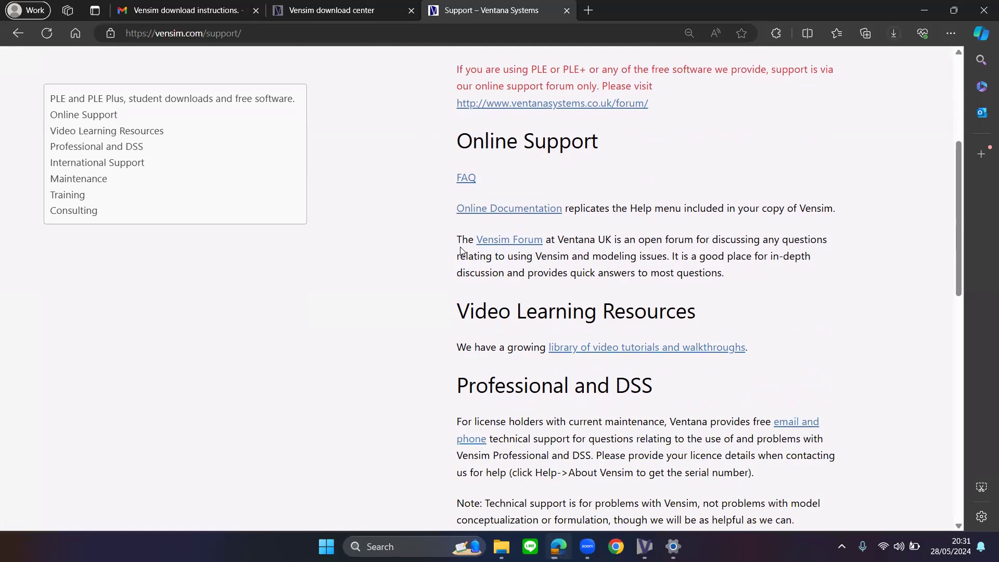
scroll(461, 250, down, 1)
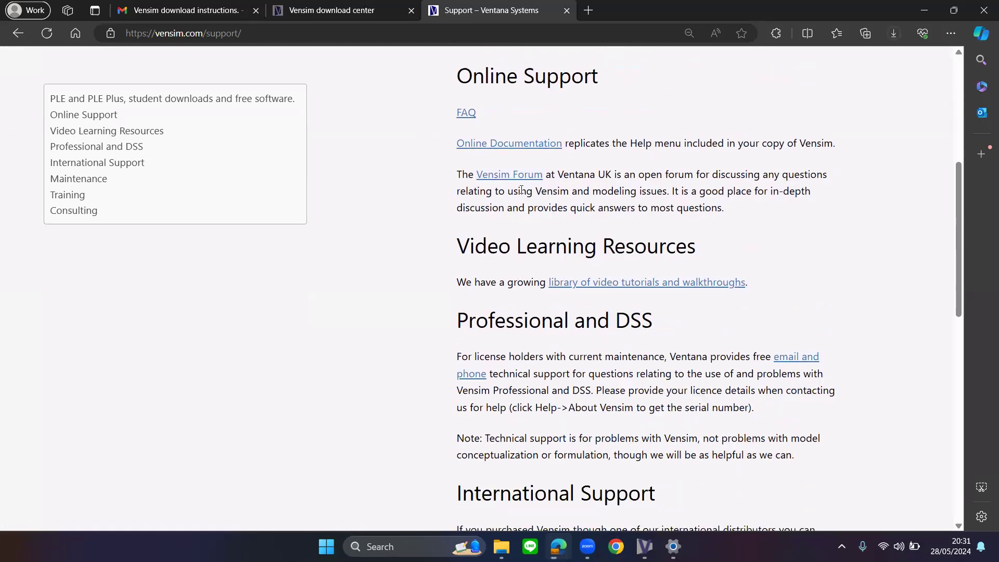
scroll(479, 191, down, 7)
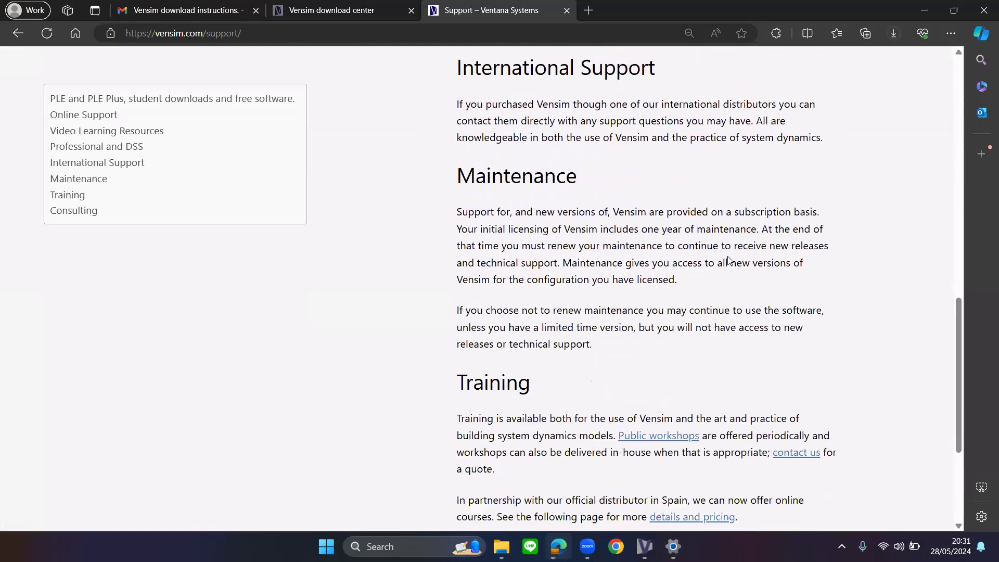
drag(959, 340, 940, 160)
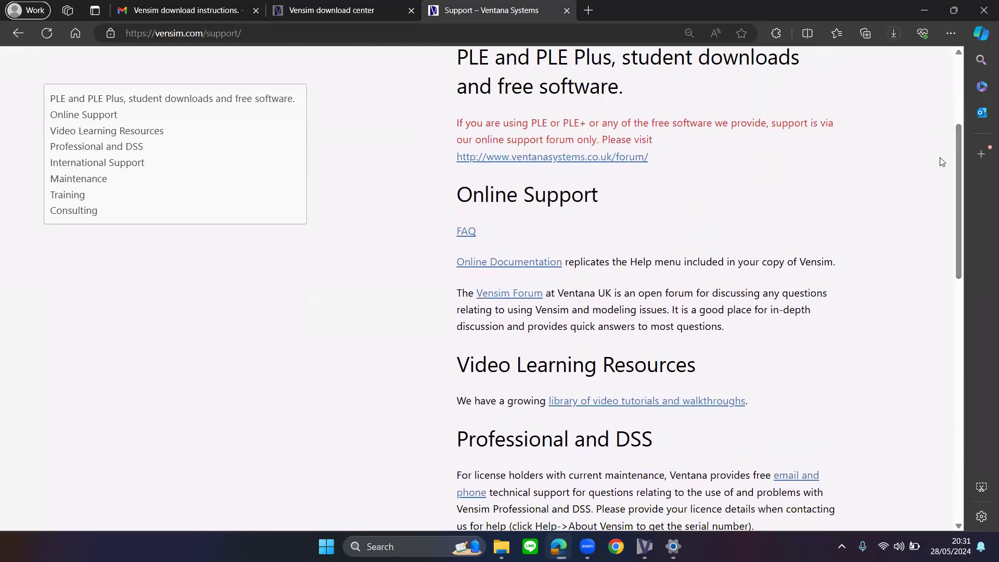
right_click(471, 232)
click(498, 247)
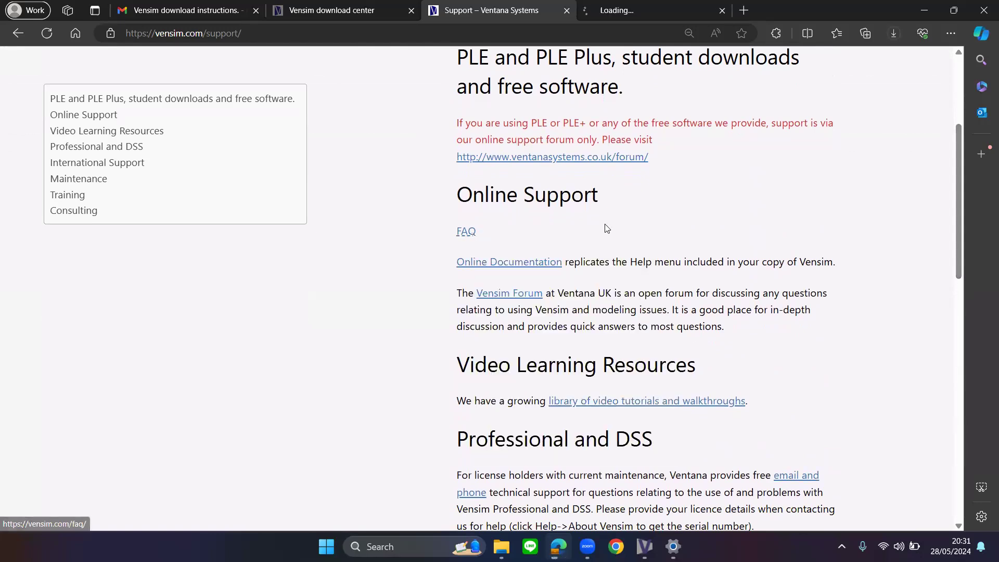
click(648, 5)
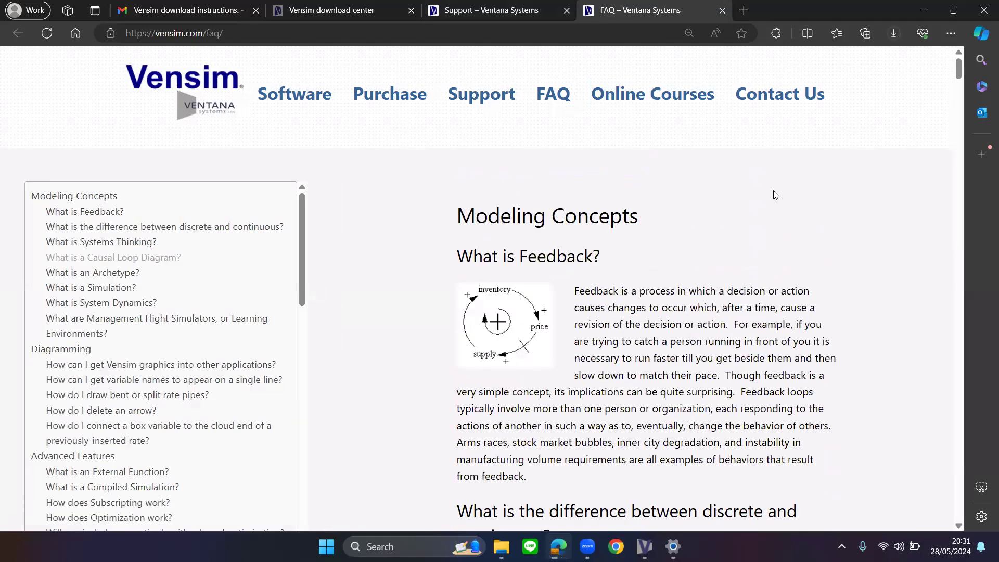
- Search the FAQ page for "causal loop" and go to the entry What is a Causal Loop Diagram?
scroll(775, 195, down, 3)
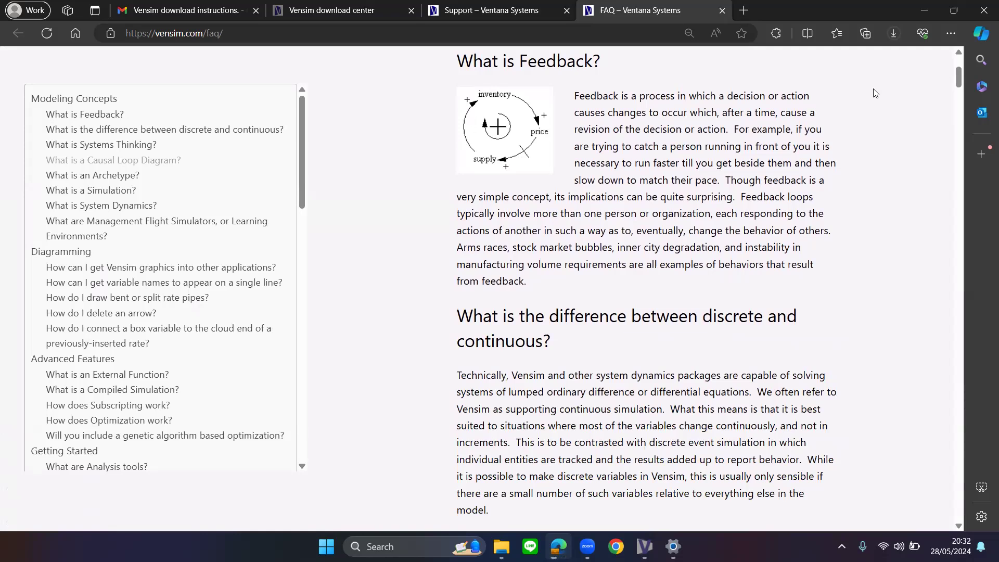
scroll(659, 182, up, 2)
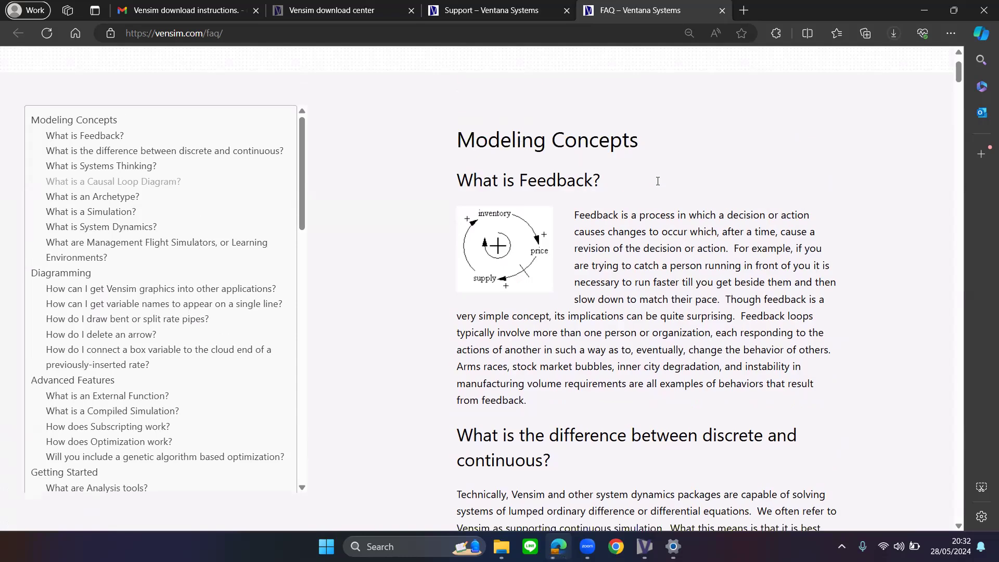
scroll(613, 192, down, 1)
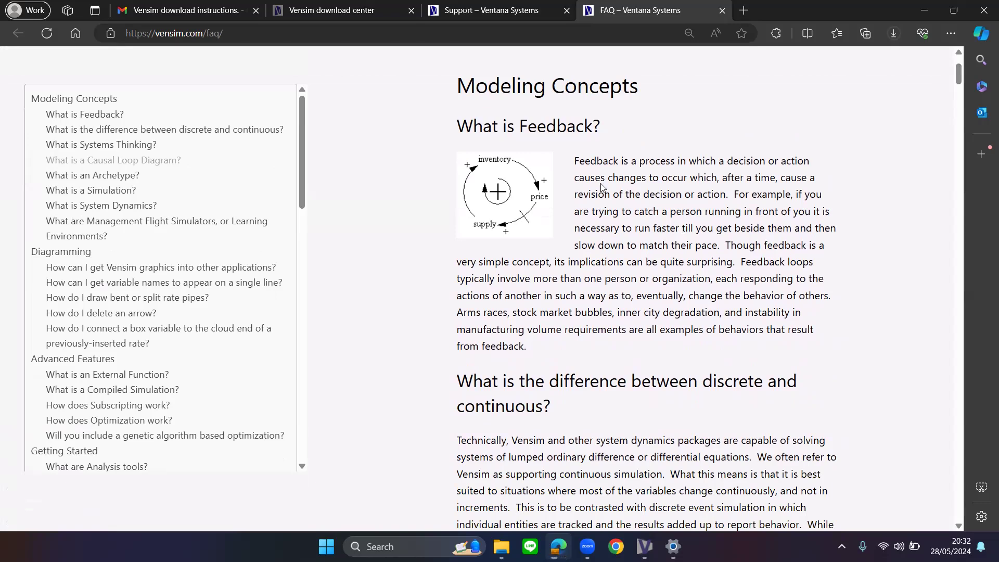
key(ctrl+f)
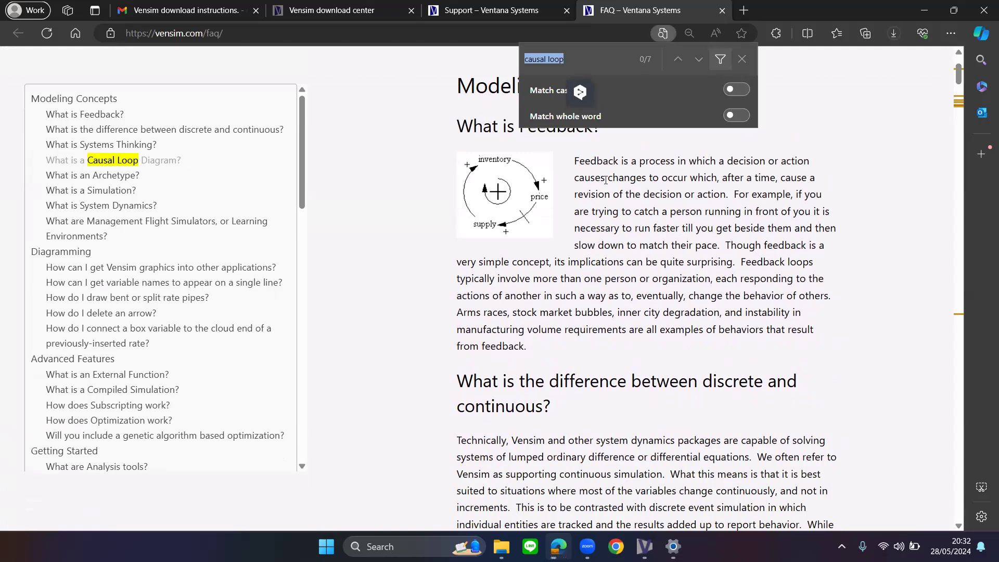
key(Right)
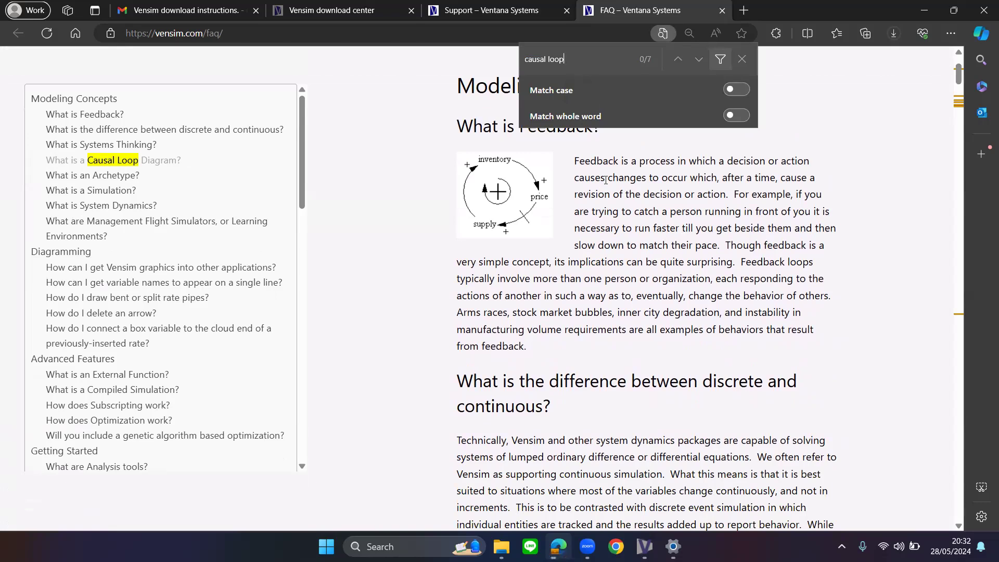
key(Return)
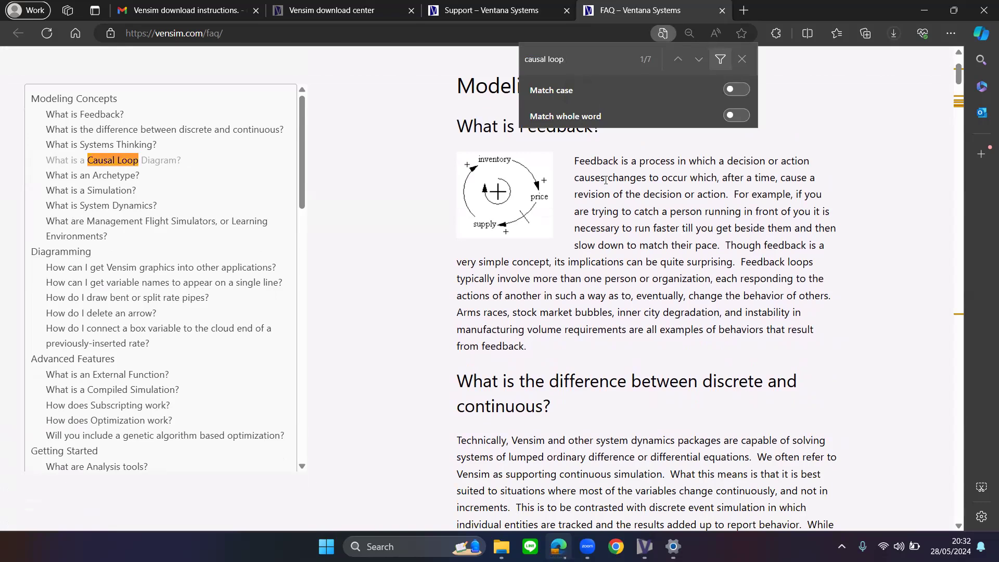
click(155, 161)
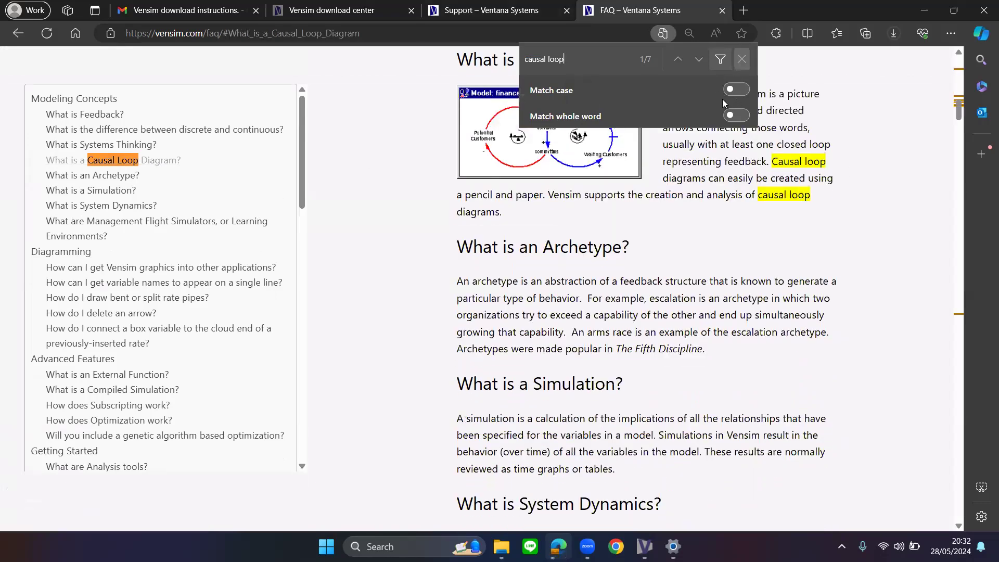
key(Escape)
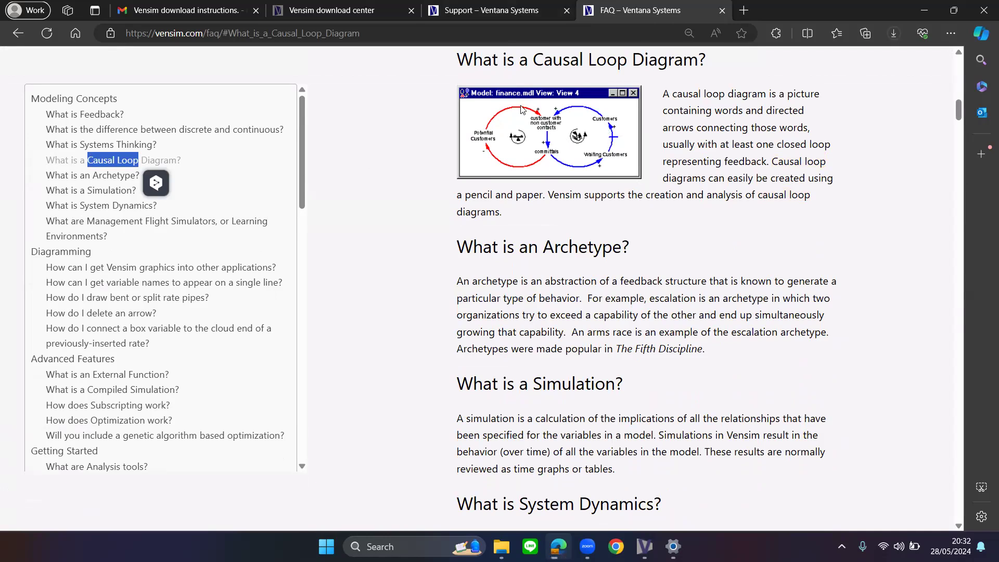
- Return to the support page and open the Online Documentation in a new tab, bringing it to the front
click(501, 5)
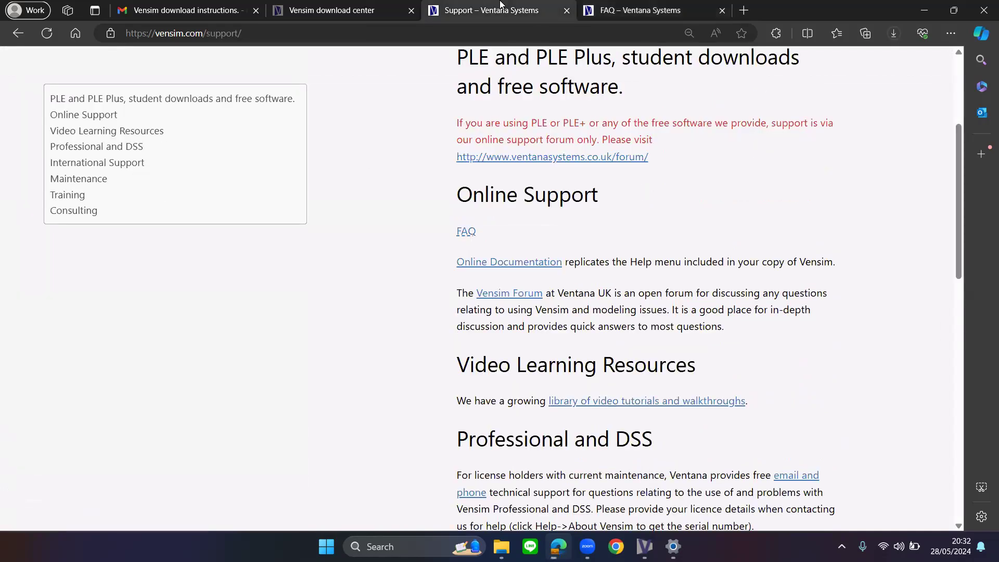
scroll(627, 198, down, 1)
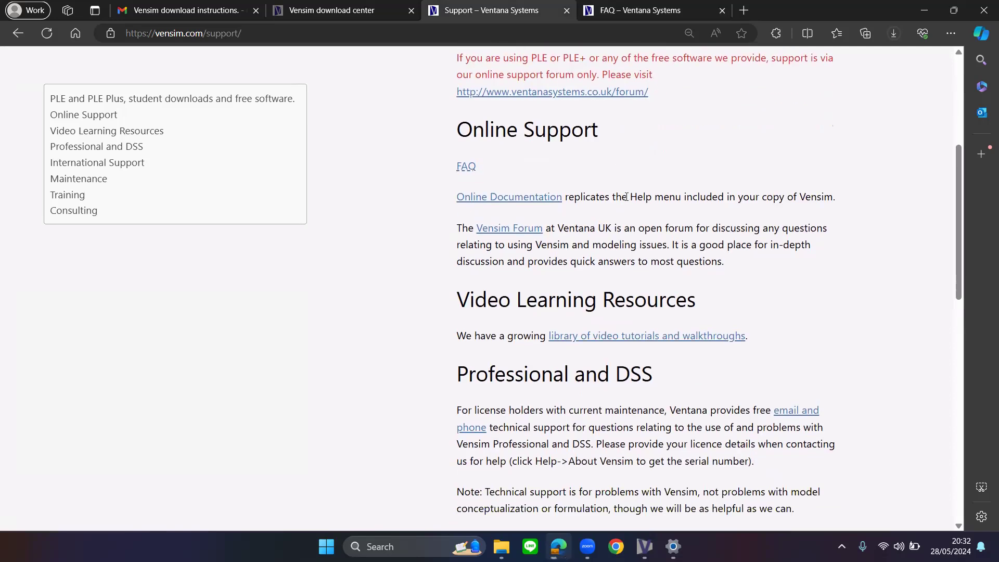
right_click(550, 199)
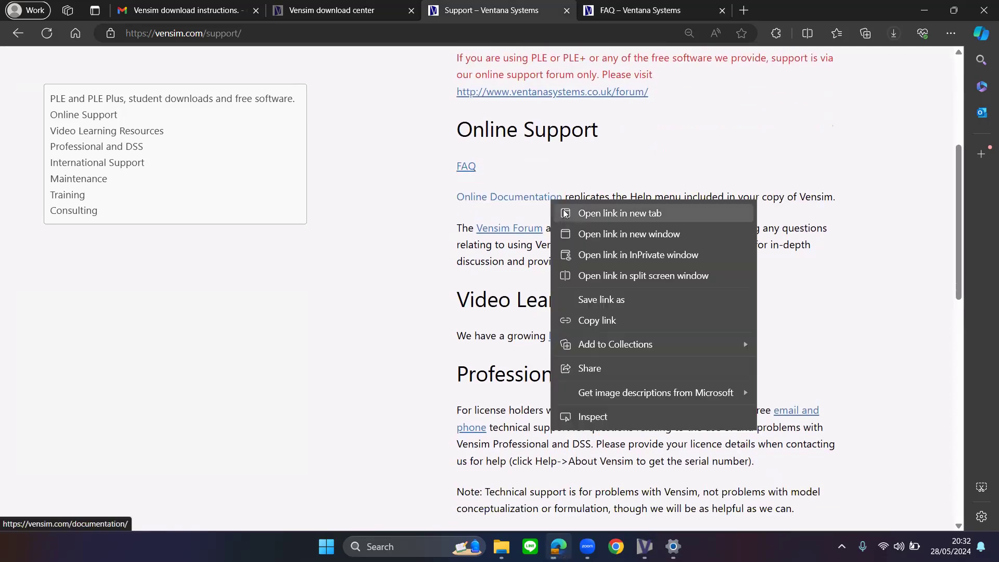
click(565, 214)
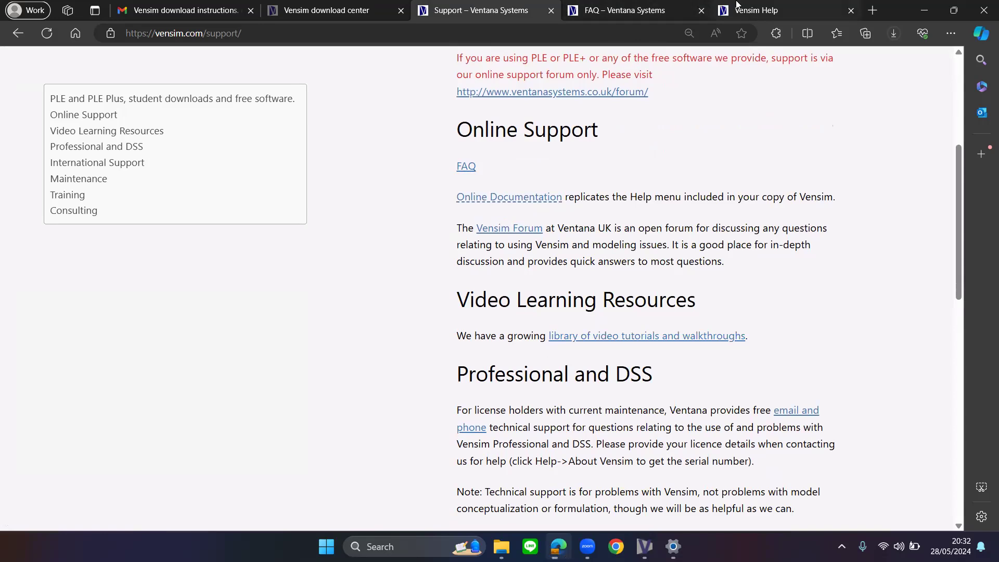
mouse_move(737, 3)
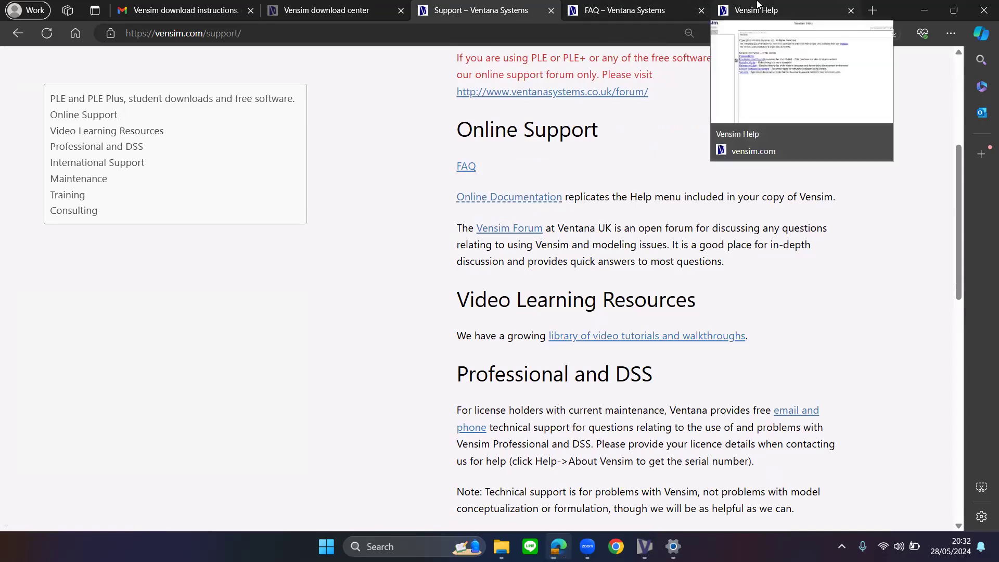
click(758, 4)
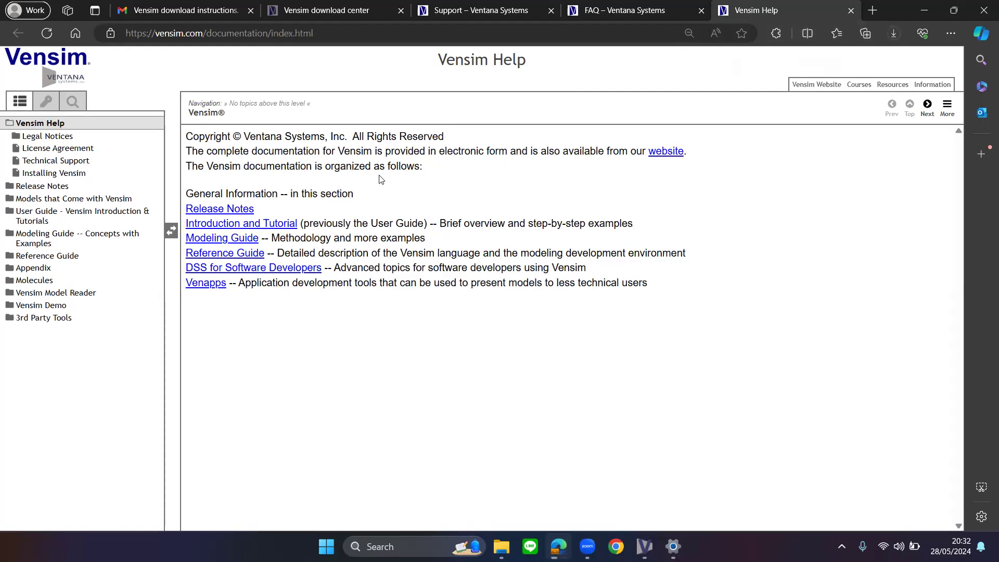
- Look through the Vensim Help contents, covering the sections Vensim Help, Release Notes and Models that Come with Vensim
click(107, 125)
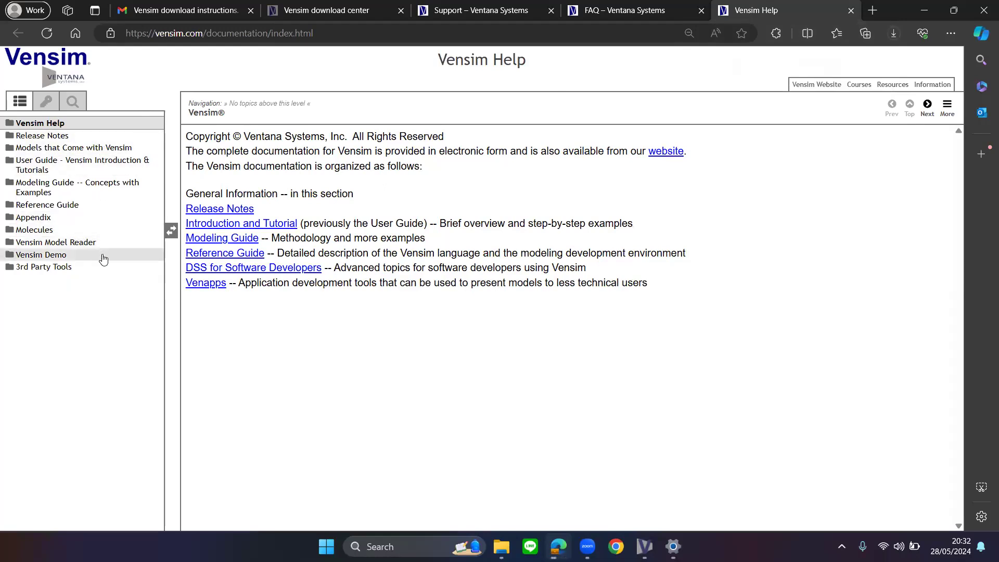
click(95, 130)
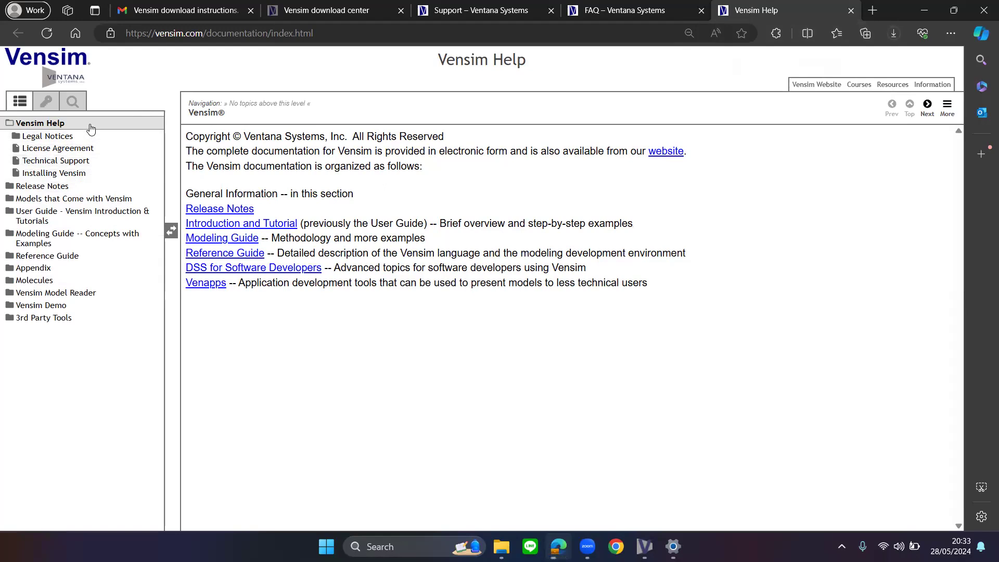
click(90, 126)
click(90, 137)
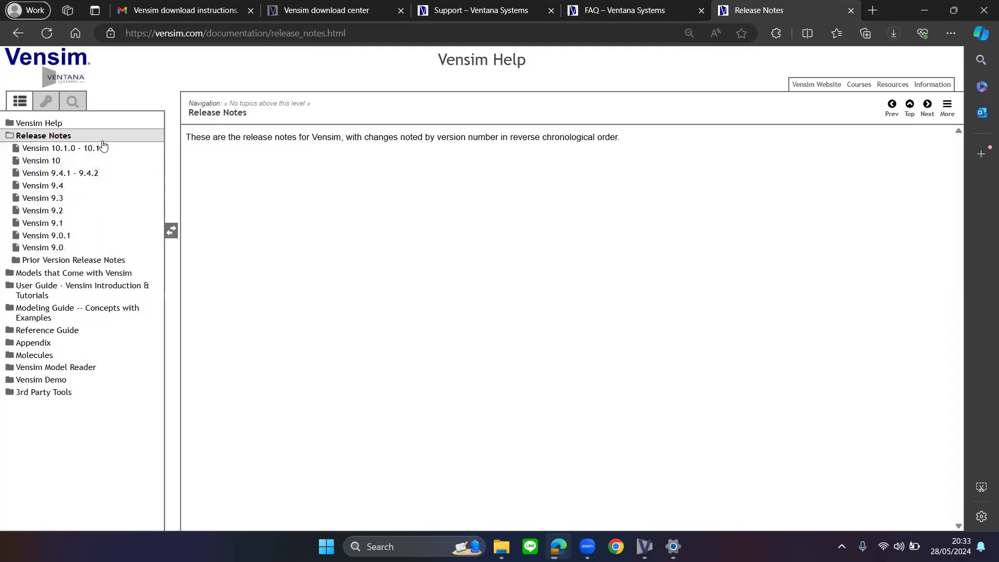
click(102, 139)
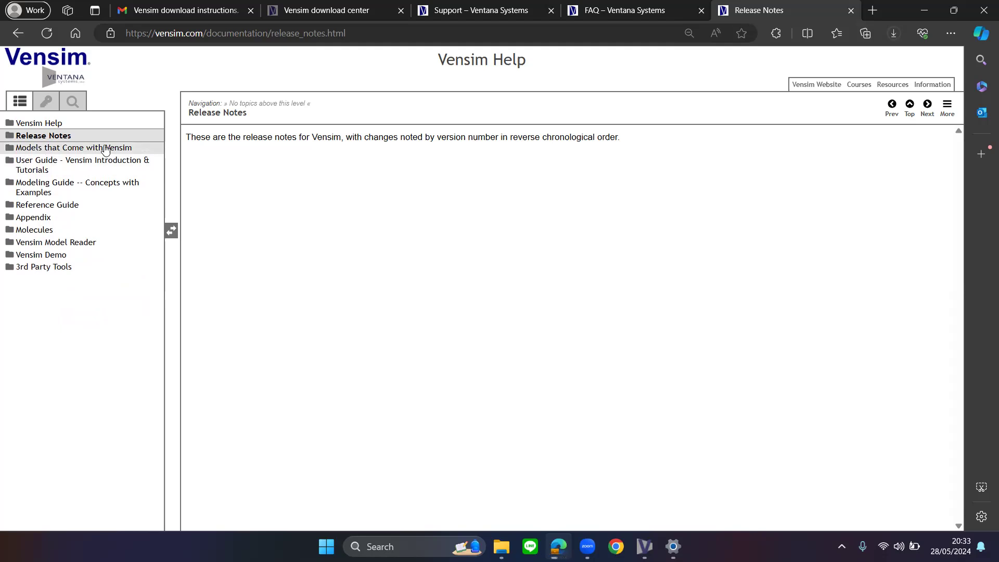
click(105, 149)
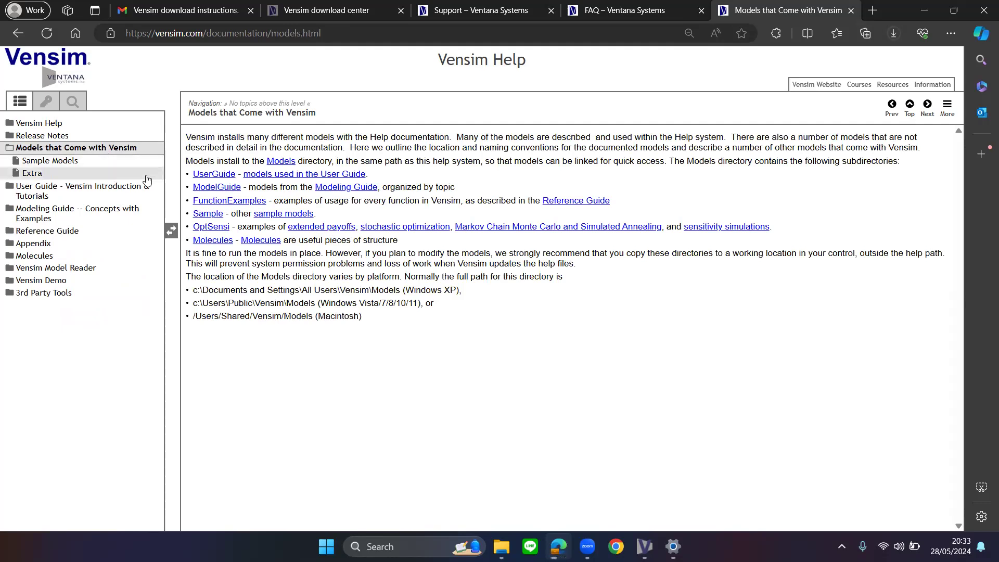
click(126, 148)
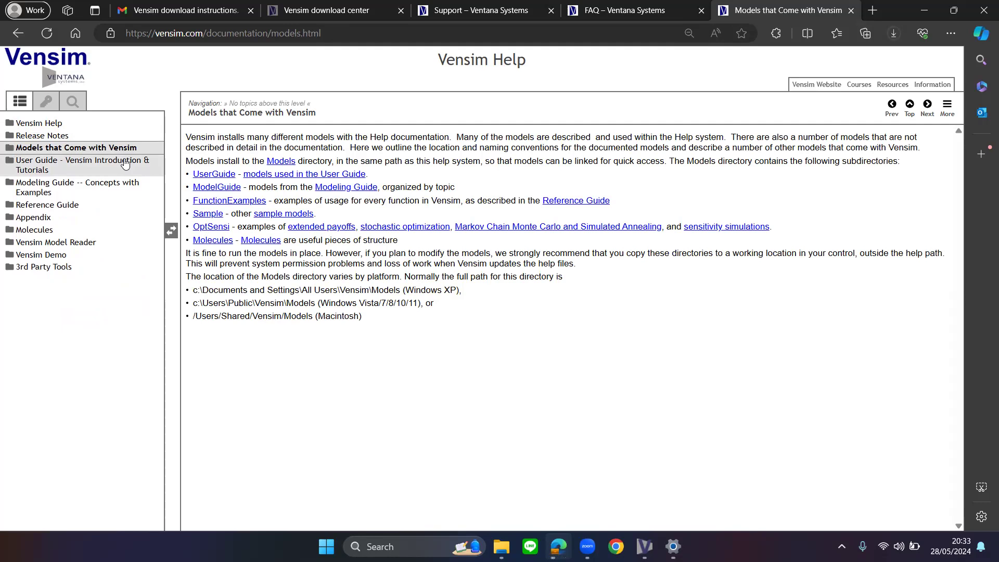
- Read the User Guide's chapter 2 The Vensim User Interface, including its Title Bar and Menu topics
click(125, 164)
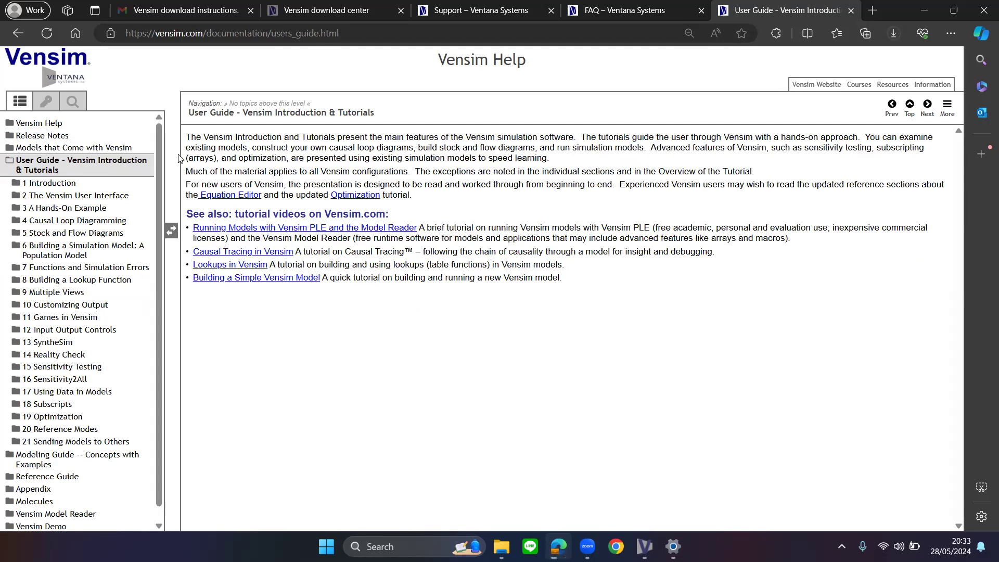
click(103, 199)
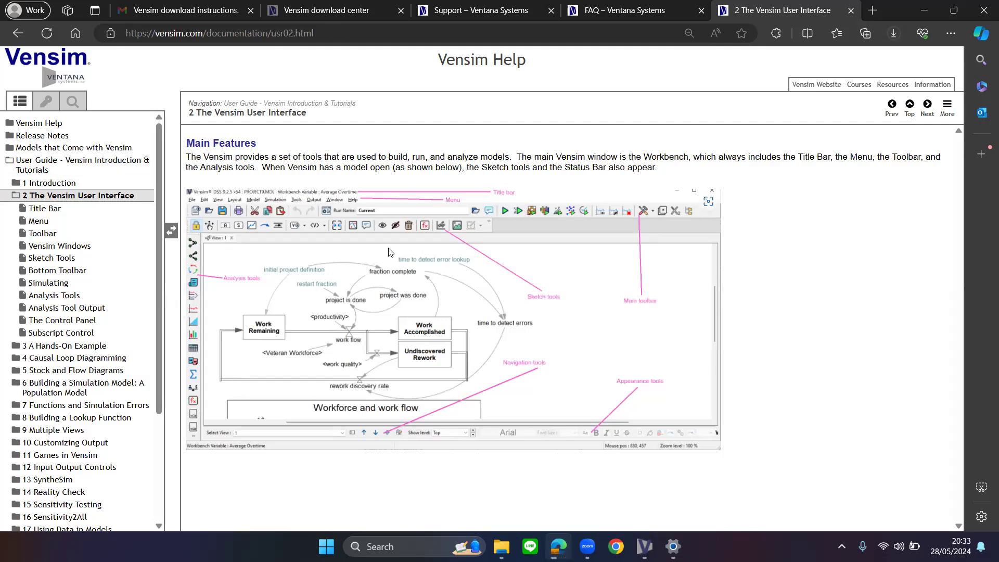
click(119, 213)
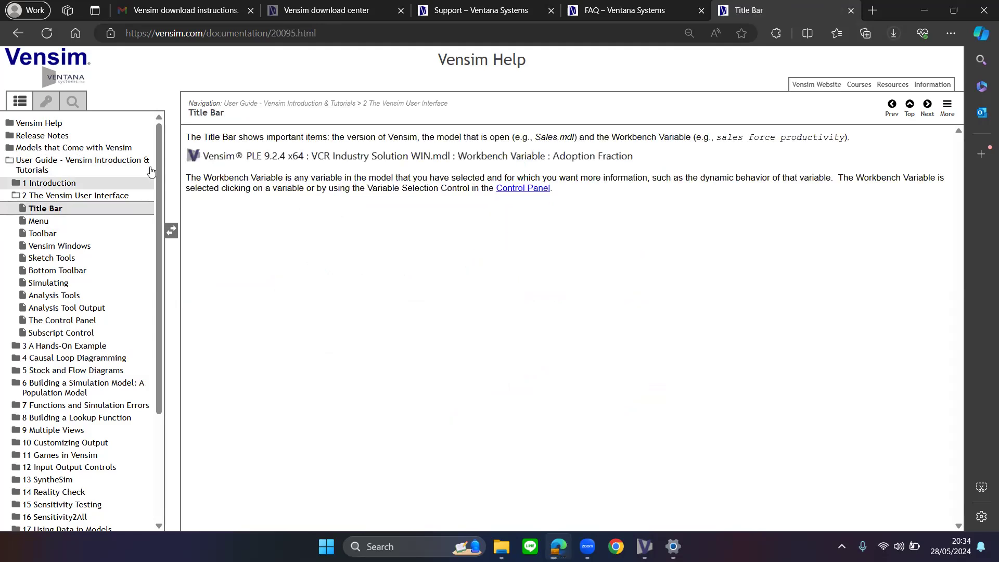
click(104, 224)
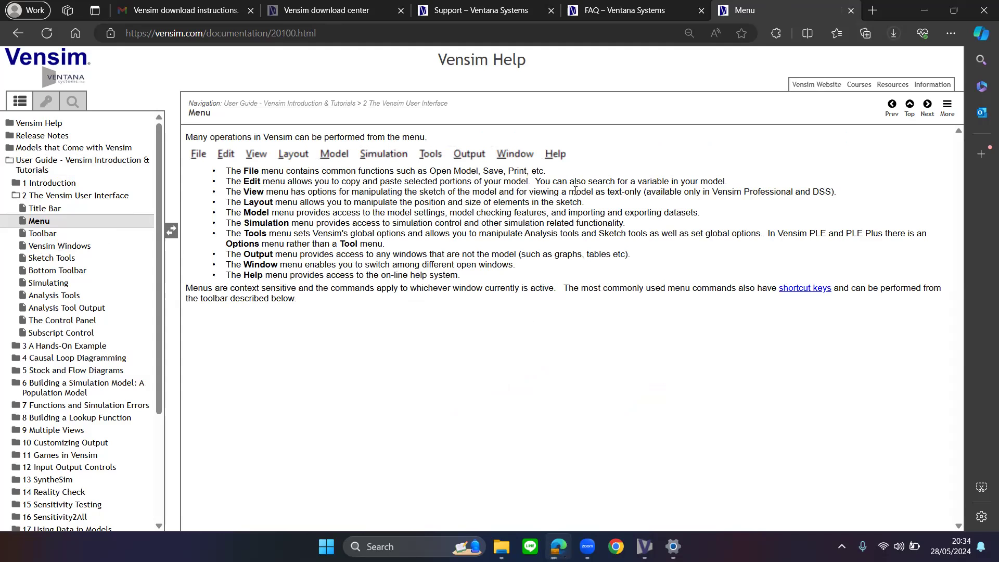
- Collapse the User Guide and look through the Modeling Guide, including System Dynamics Overview and The System Dynamics Process
click(79, 170)
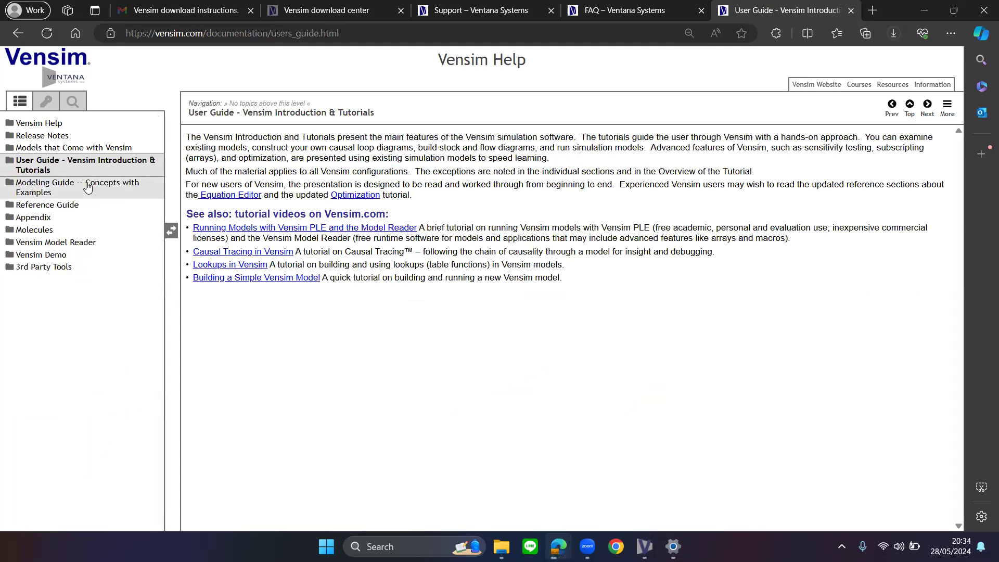
click(87, 188)
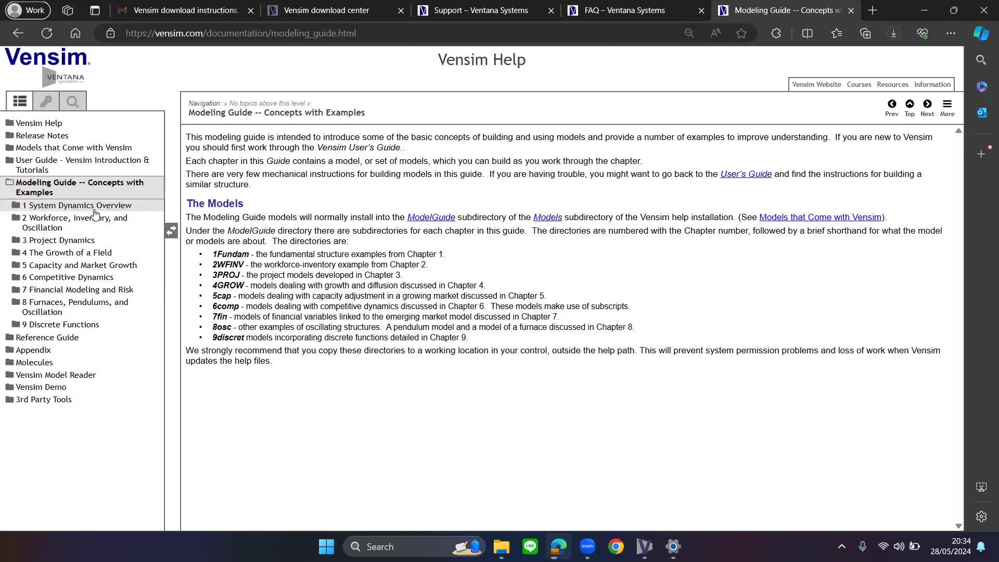
click(94, 208)
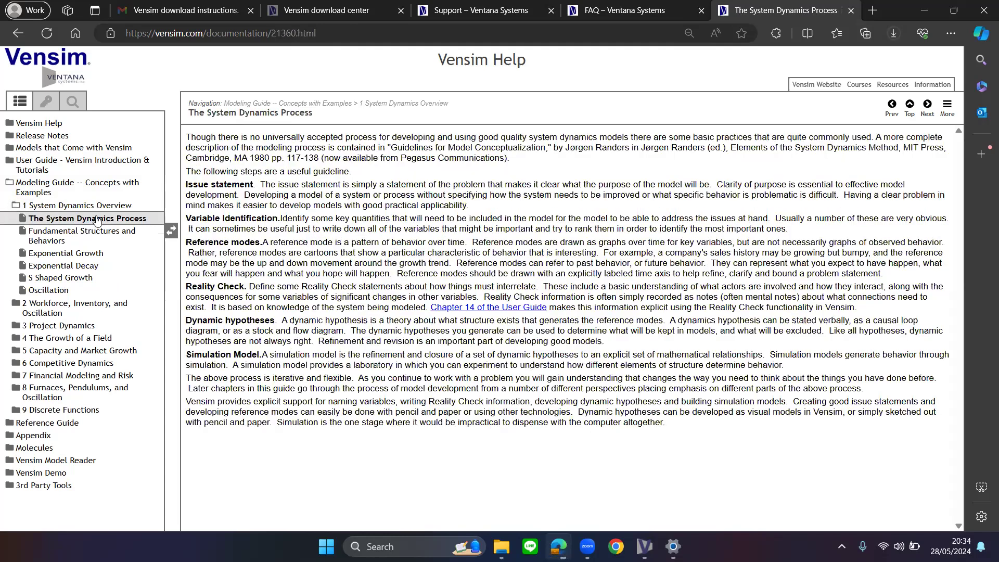
click(98, 205)
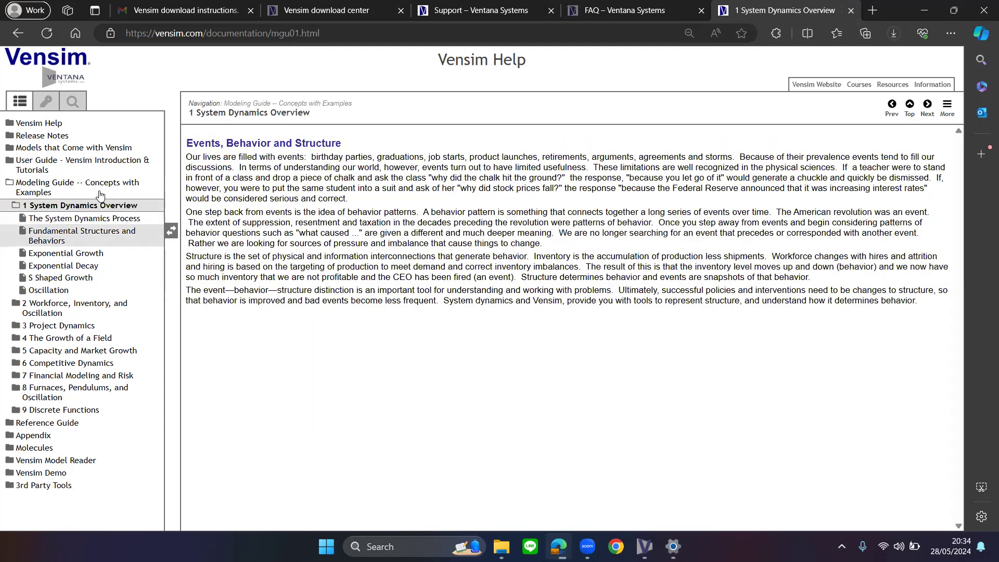
click(100, 195)
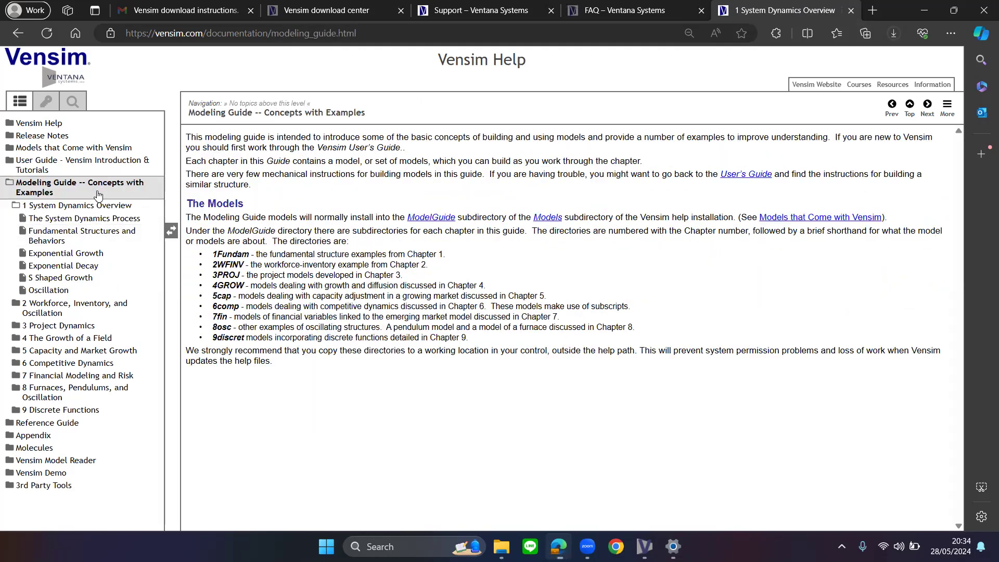
- Open the Task Accomplishment topic under 3 Project Dynamics and open its project1.mdl model in Vensim, dismissing the startup screen
click(100, 326)
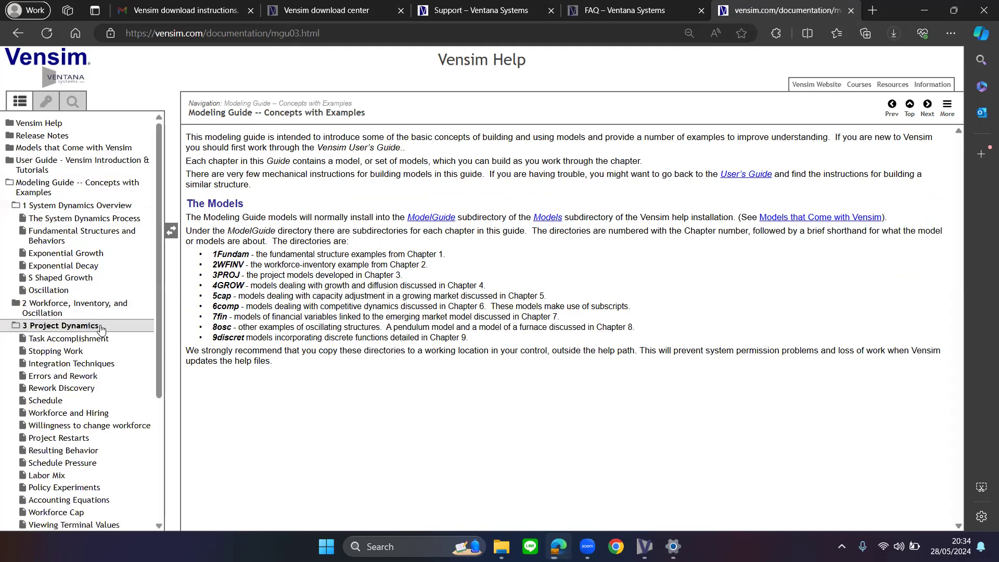
click(104, 340)
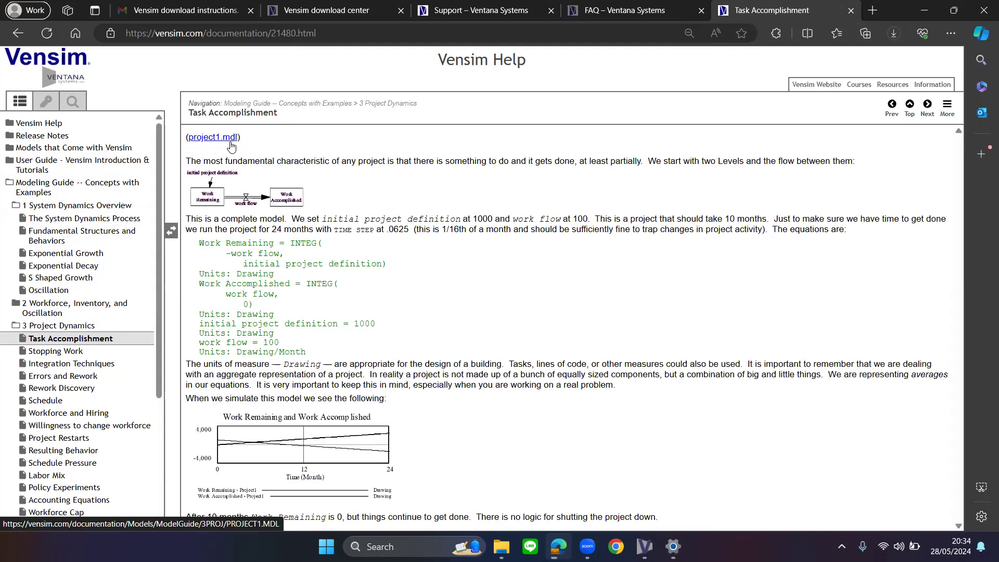
click(229, 143)
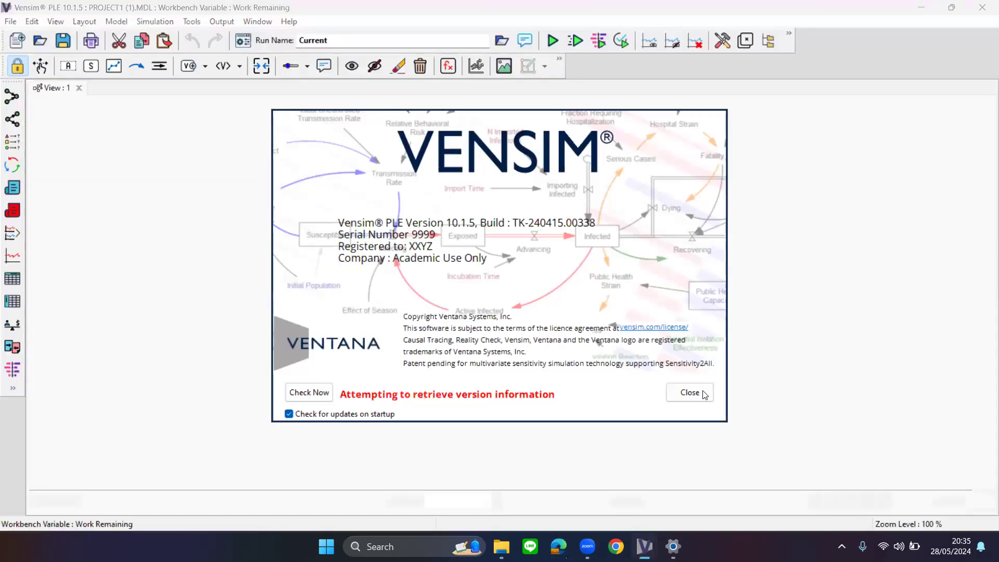
click(704, 396)
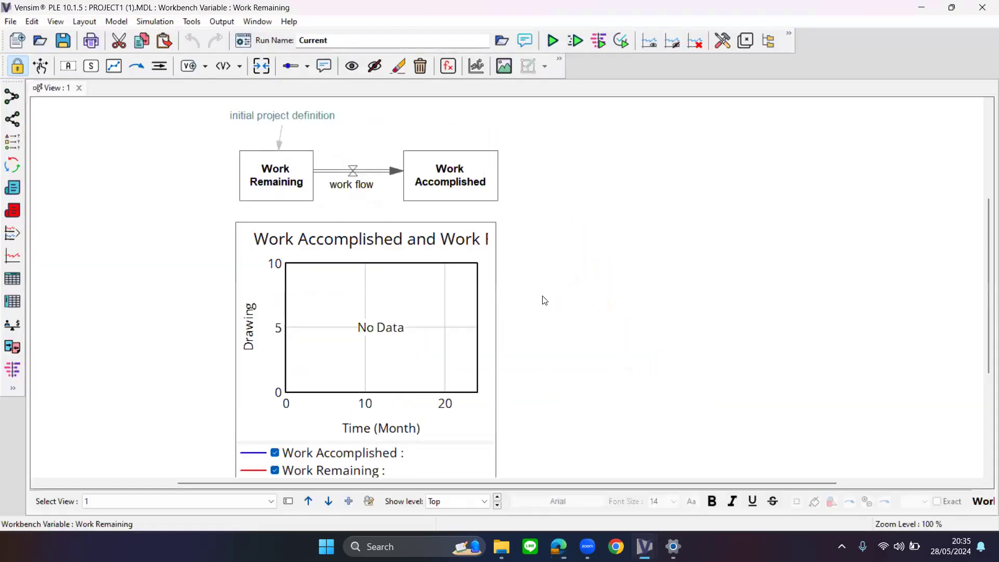
scroll(543, 300, up, 1)
- Return to the browser documentation, collapse the Modeling and User Guides, and view Model Settings, Errors and Units Checking in the Reference Guide
click(919, 10)
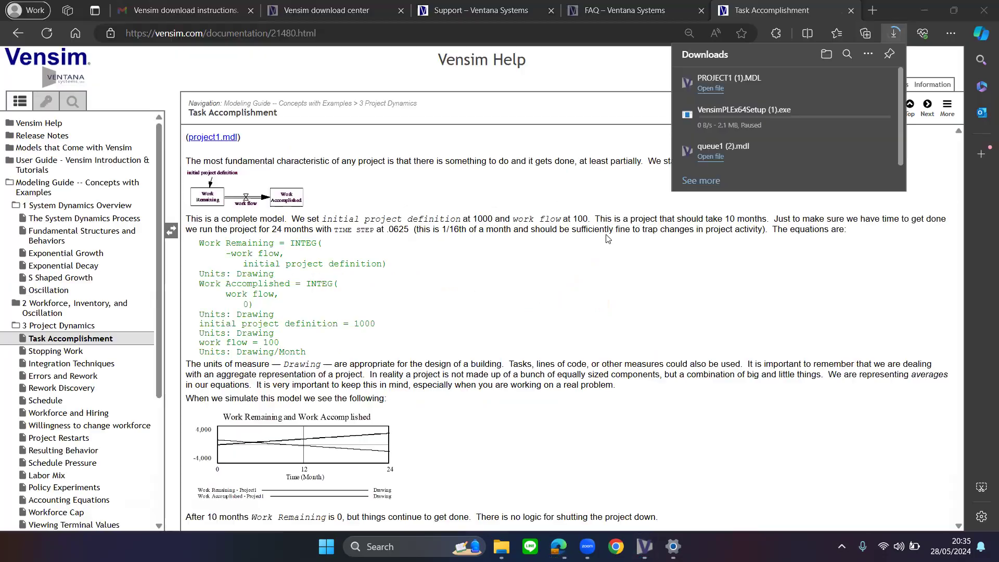
click(526, 196)
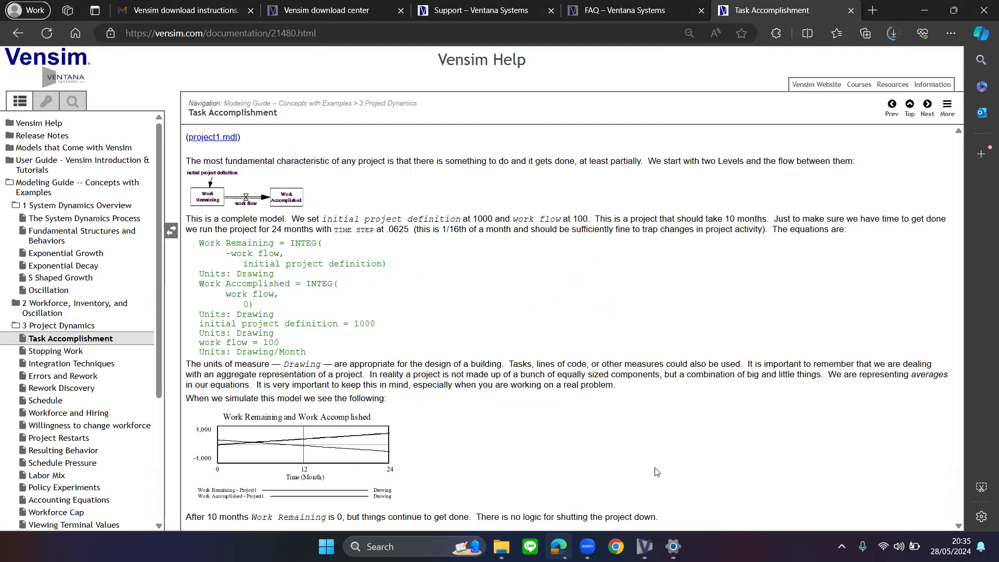
click(97, 177)
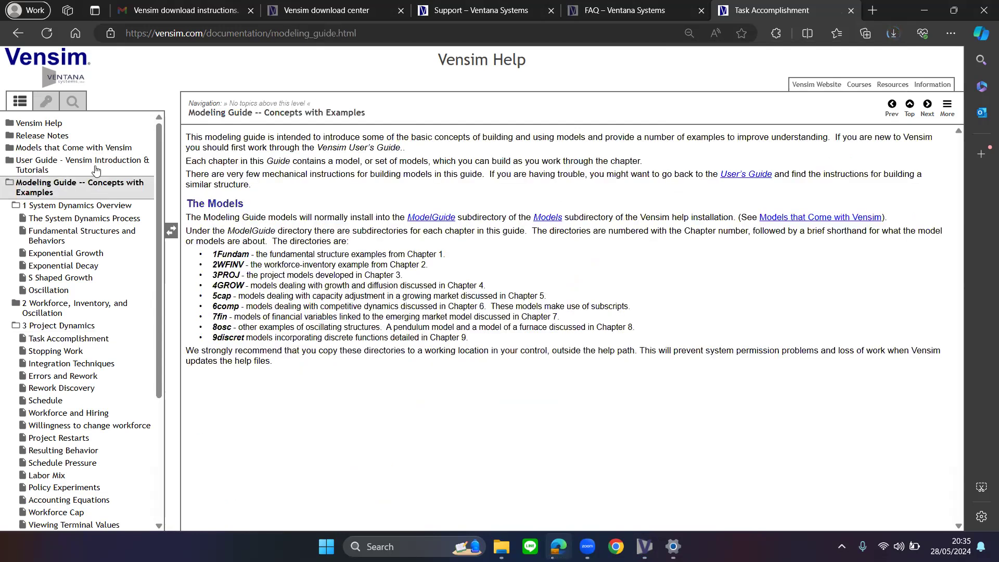
click(96, 172)
click(96, 171)
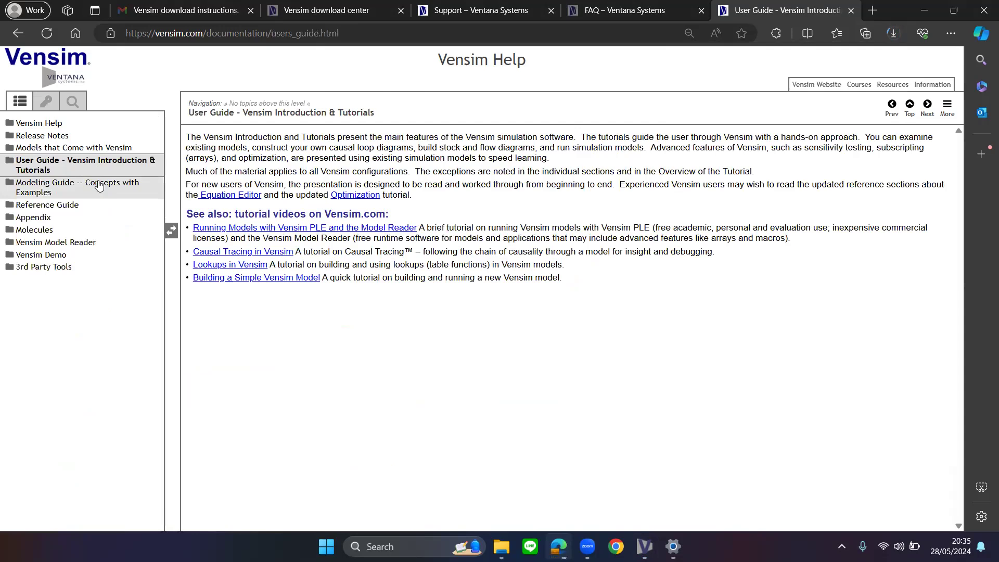
click(107, 206)
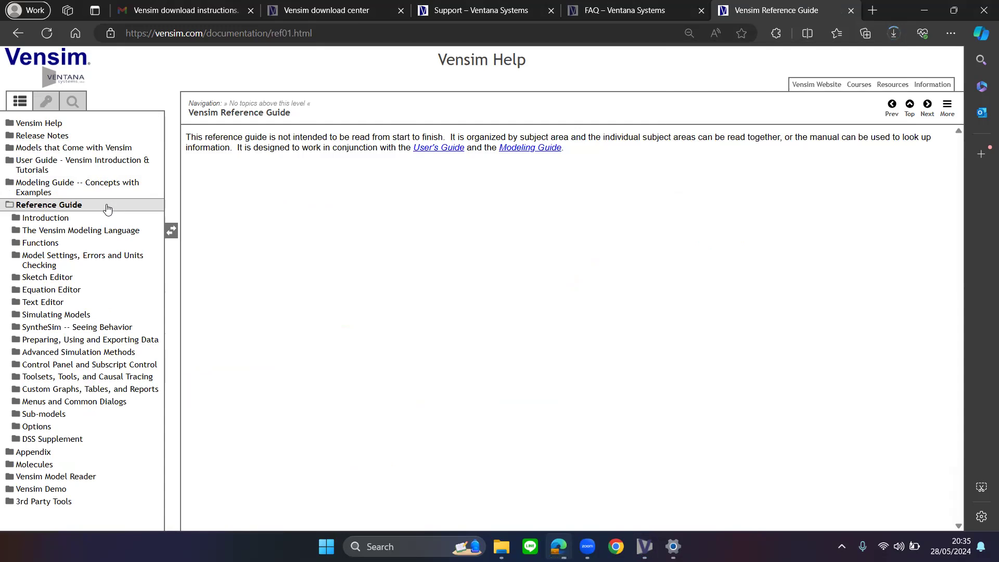
click(114, 256)
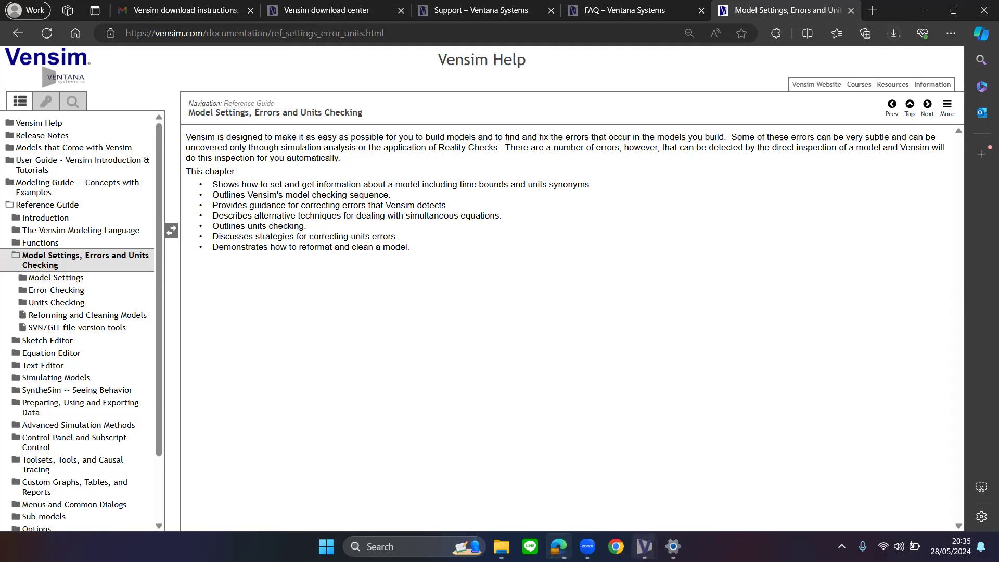
- Switch to the queue1 model in Vensim, try to simulate it overwriting the queue1 dataset, and select the Work In Progress entry in the error list
click(645, 547)
click(625, 502)
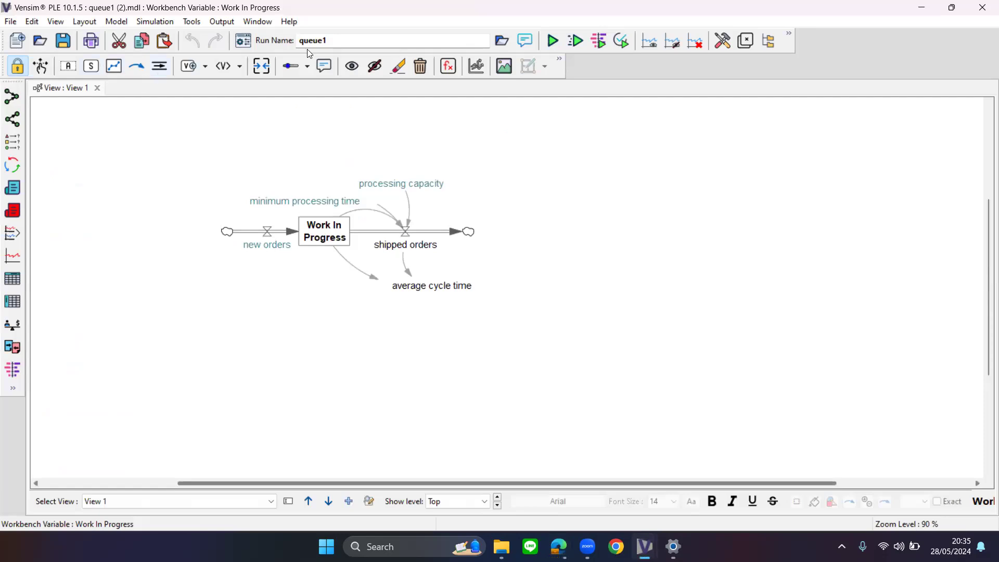
click(553, 44)
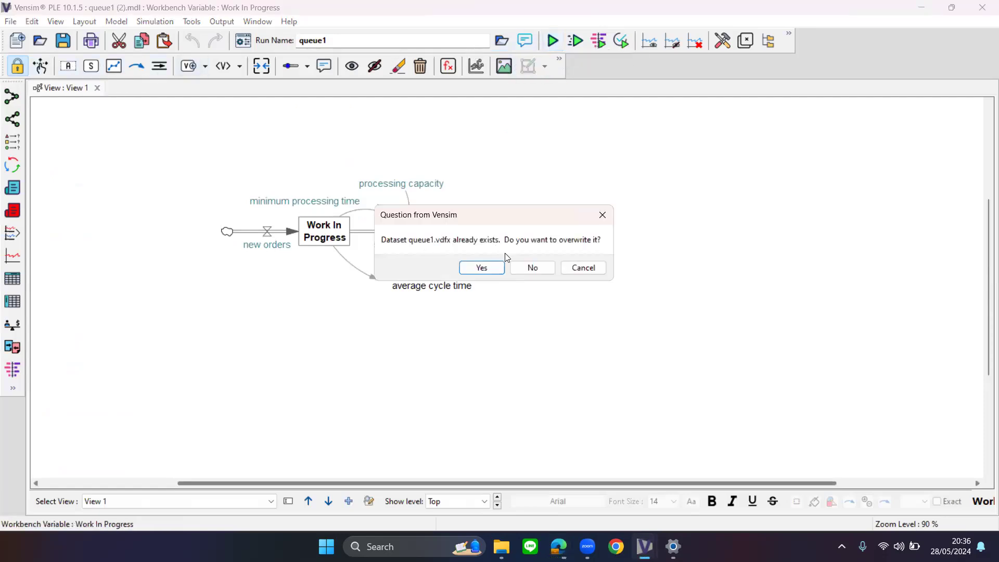
click(494, 268)
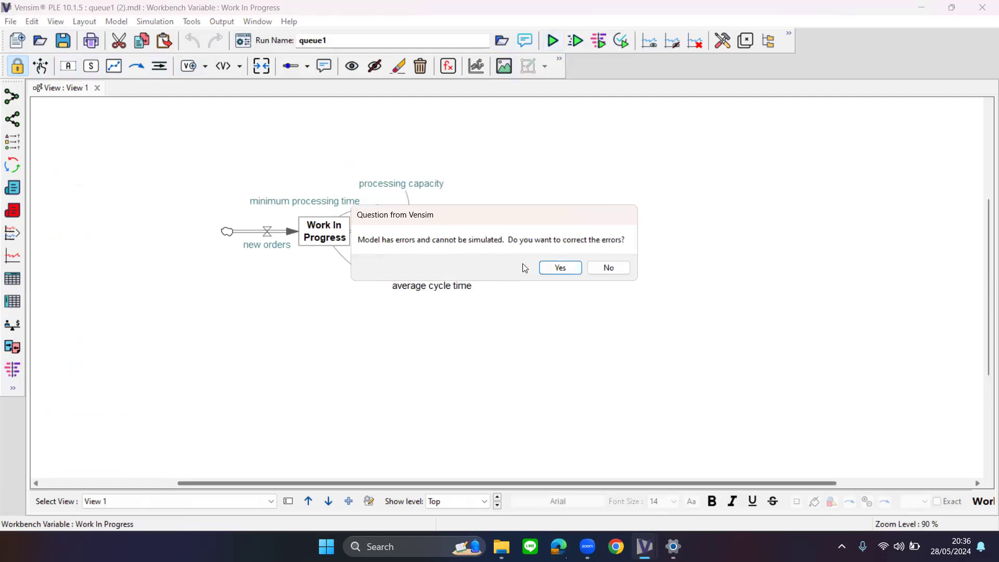
click(554, 268)
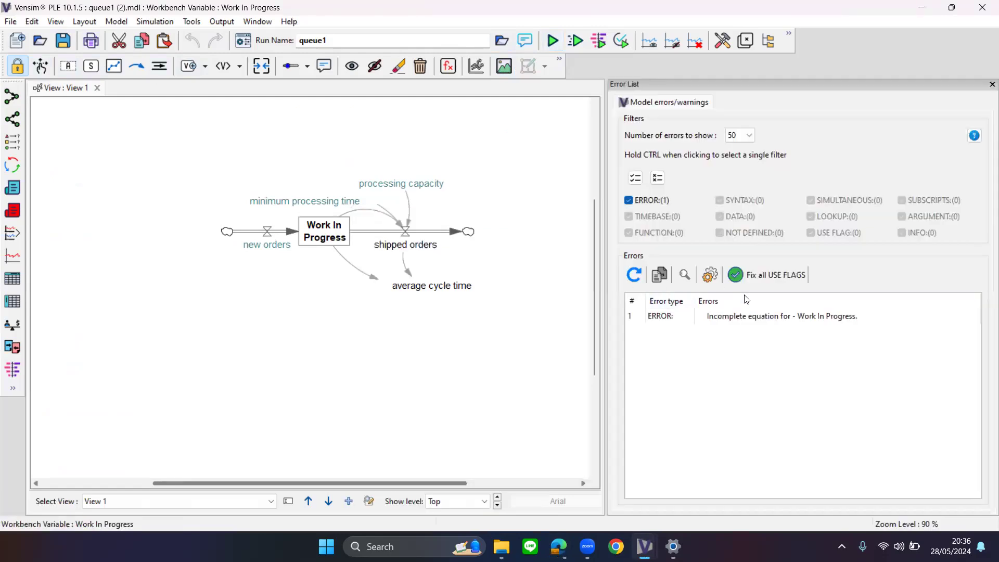
click(780, 321)
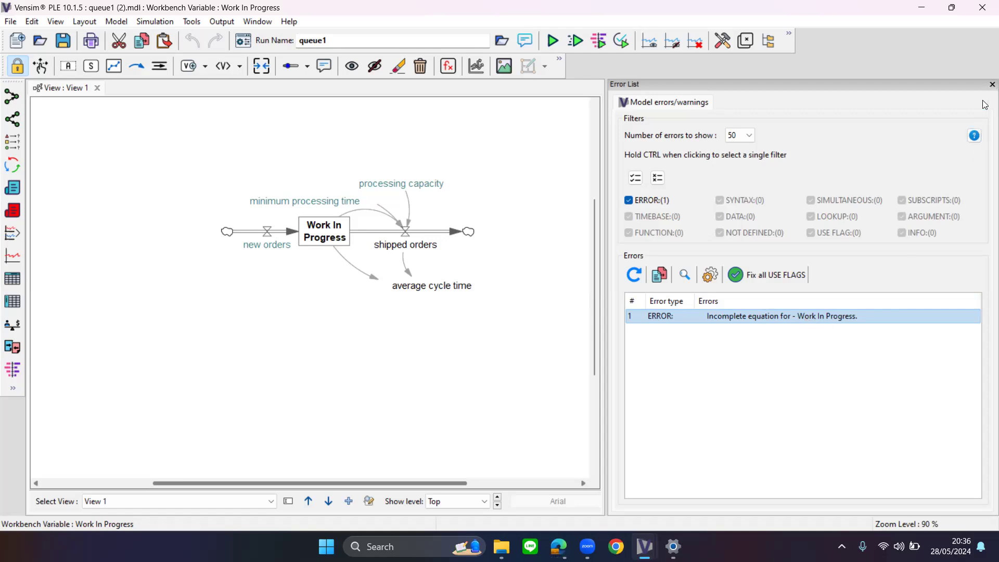
- Close the error list, correct the Work In Progress equation to new orders-shipped orders, and check its syntax
click(992, 84)
click(327, 234)
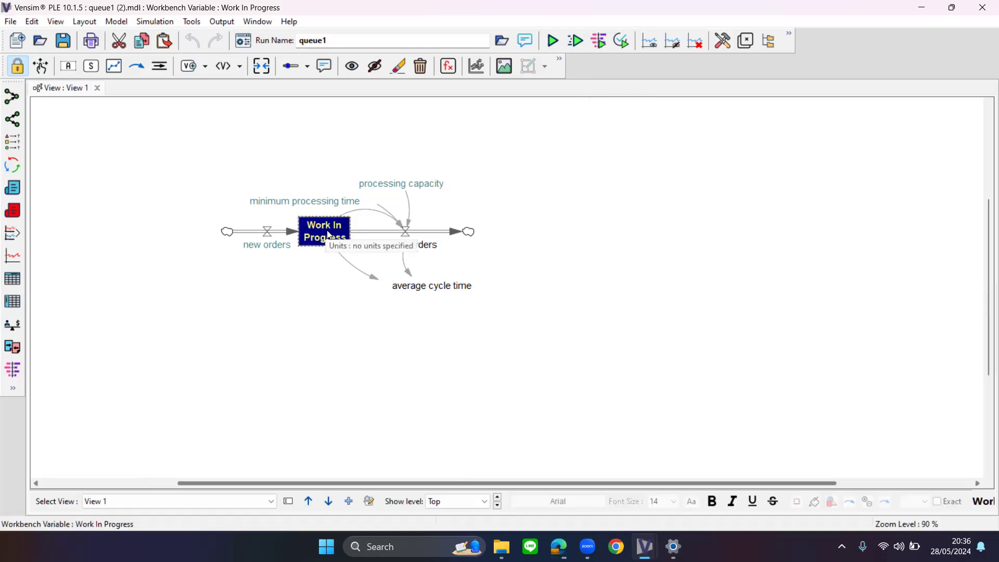
click(448, 65)
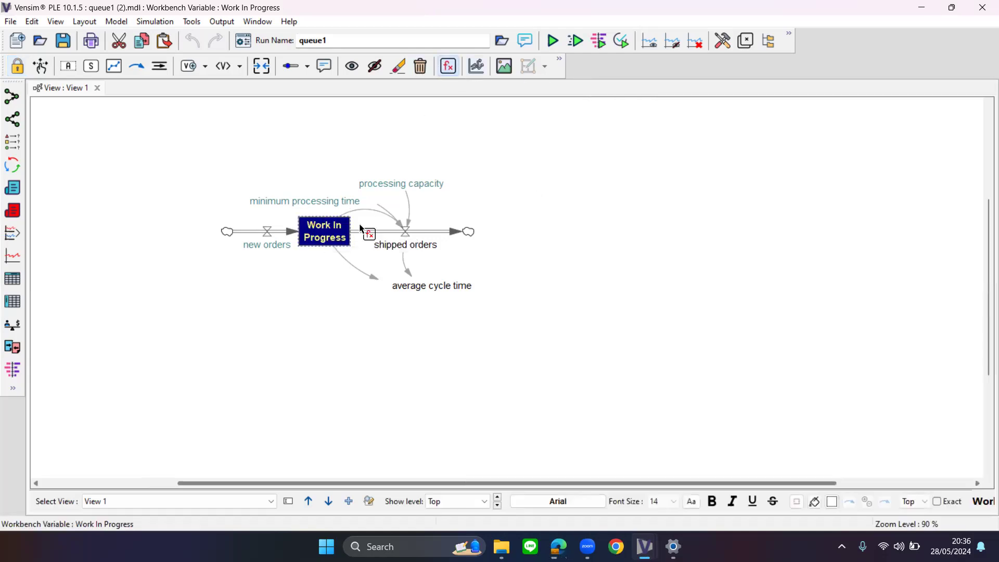
click(316, 236)
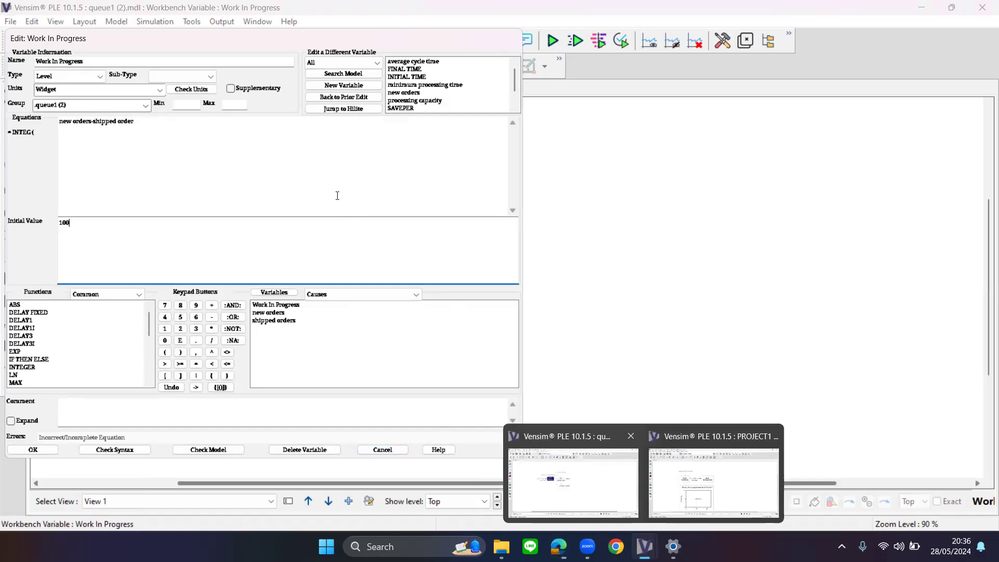
click(148, 123)
double_click(126, 121)
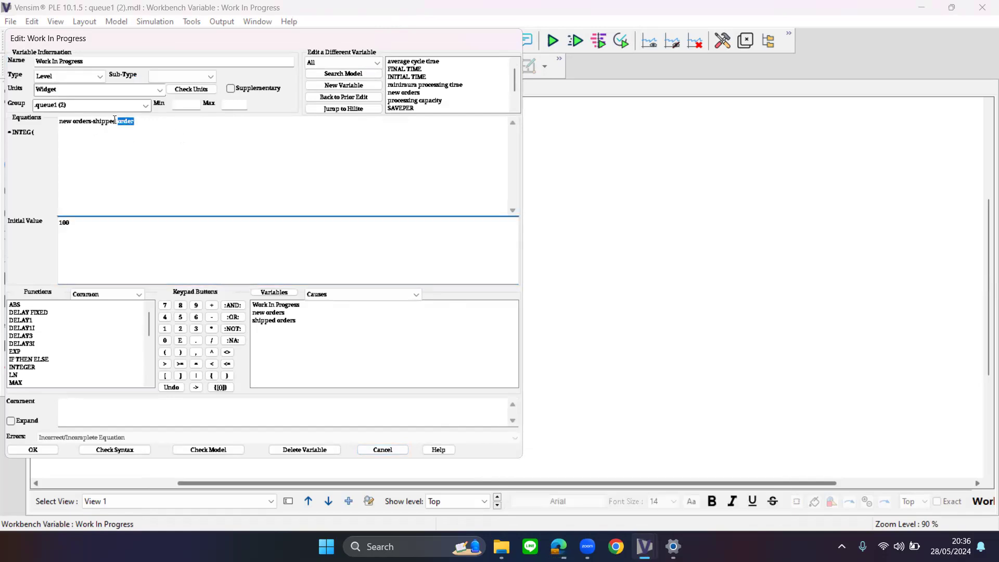
click(257, 135)
text(s)
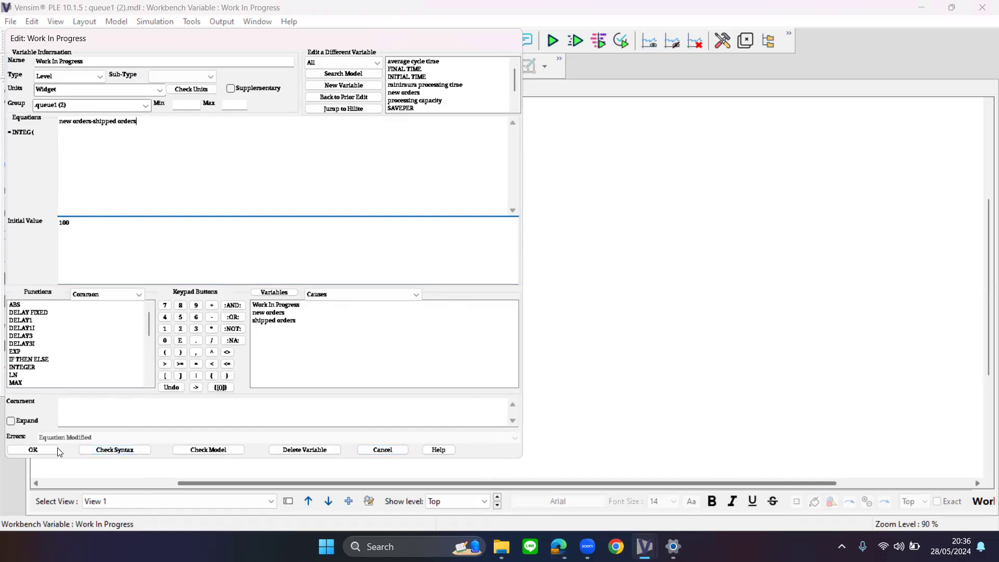
click(102, 455)
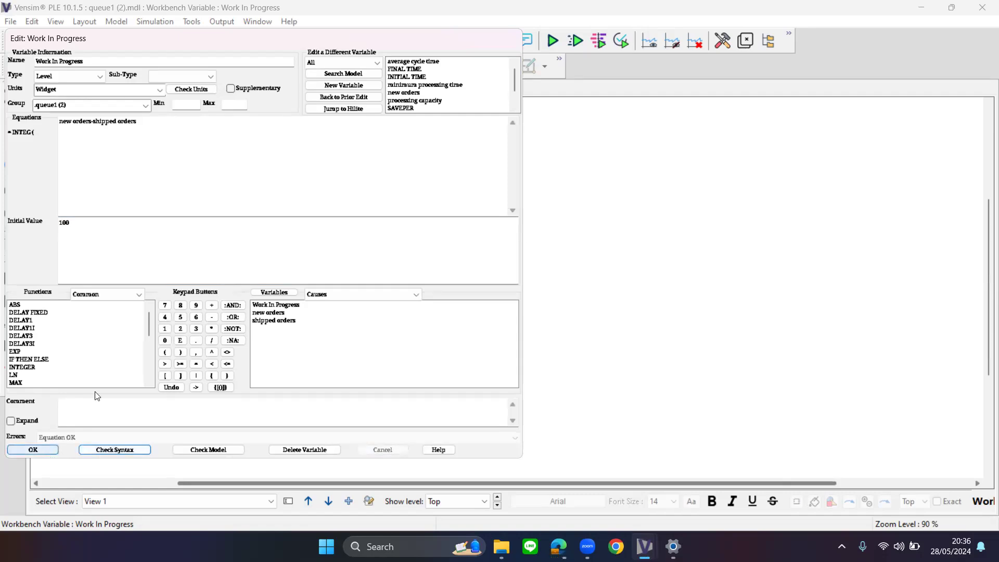
- Misspell the outflow in the Work In Progress equation as shipped ordersss, check the syntax, and dismiss the message
click(171, 129)
text(ss)
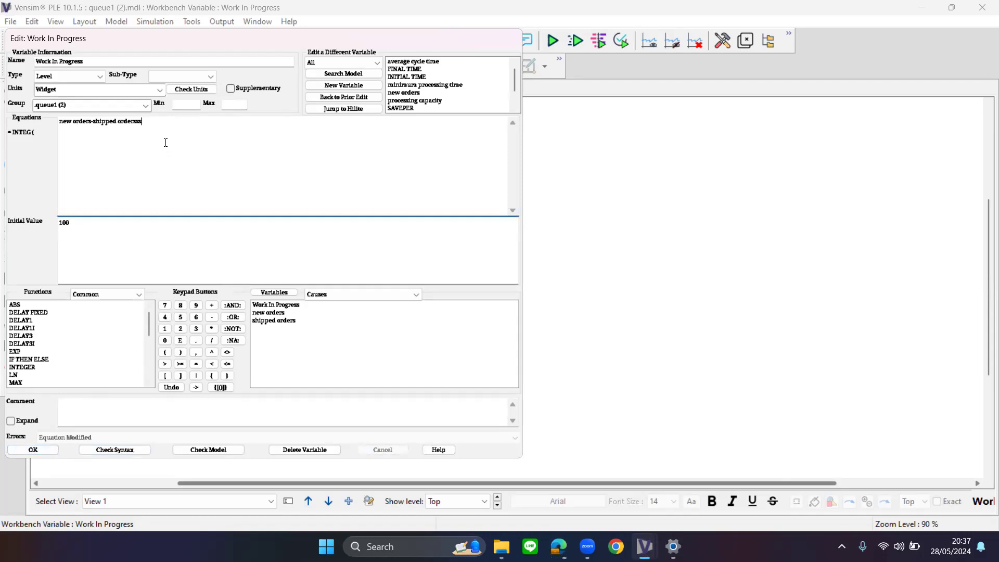
click(124, 452)
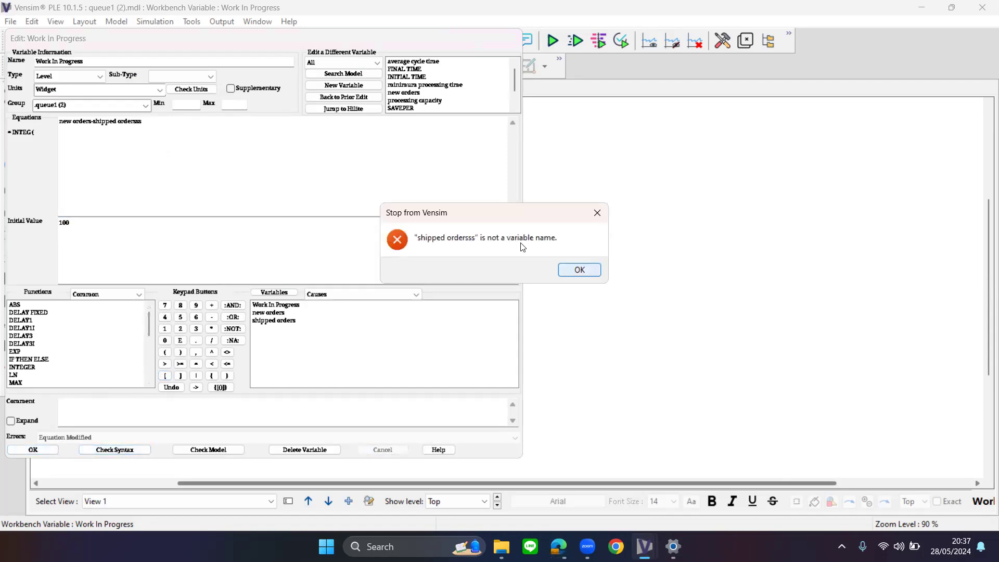
click(592, 269)
- Restore the Work In Progress equation to new orders-shipped orders and accept the edit
click(185, 127)
key(BackSpace)
key(BackSpace)
key(BackSpace)
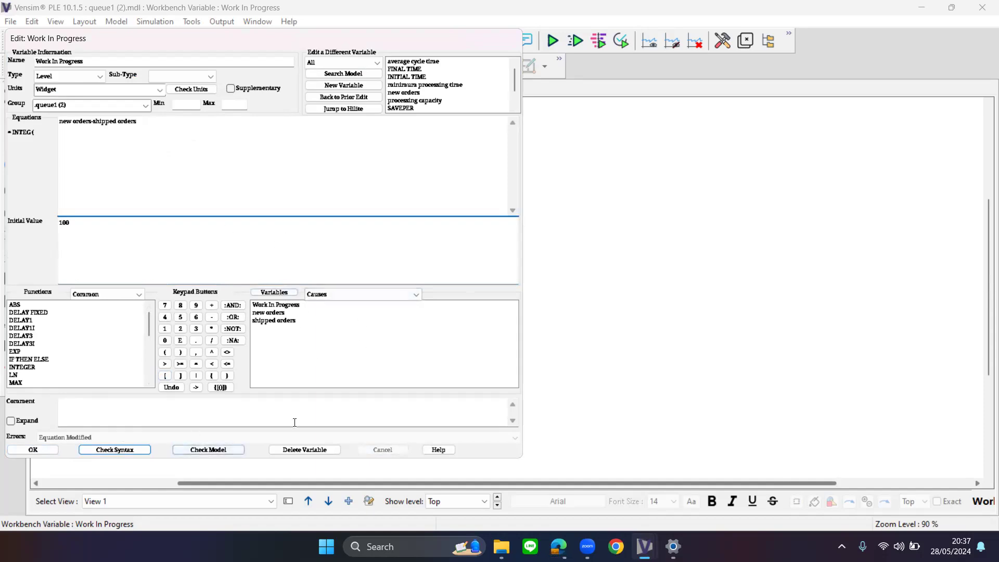
click(33, 450)
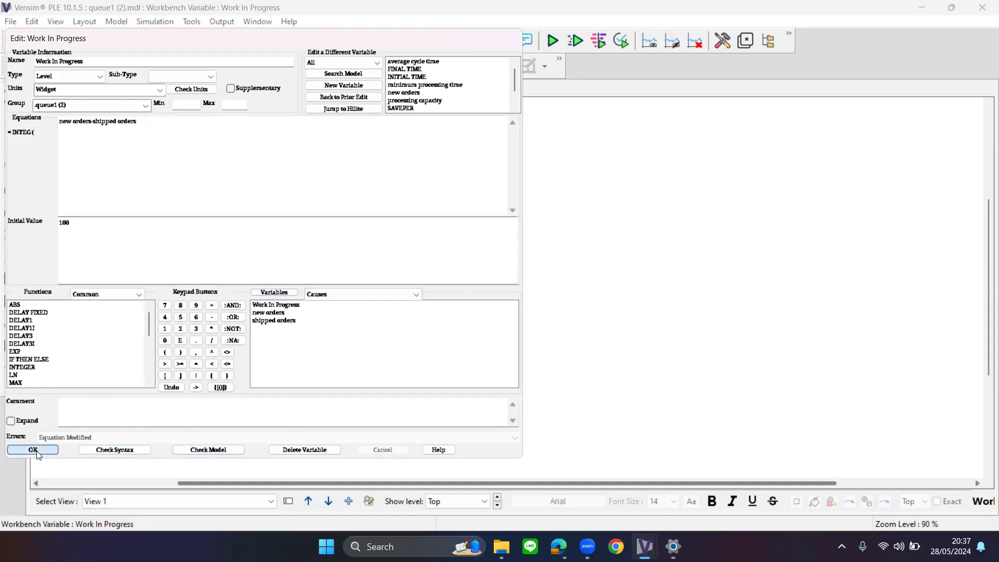
- Return to the Vensim Help documentation in the browser, view the Reference Guide page, and collapse its topics
mouse_move(558, 546)
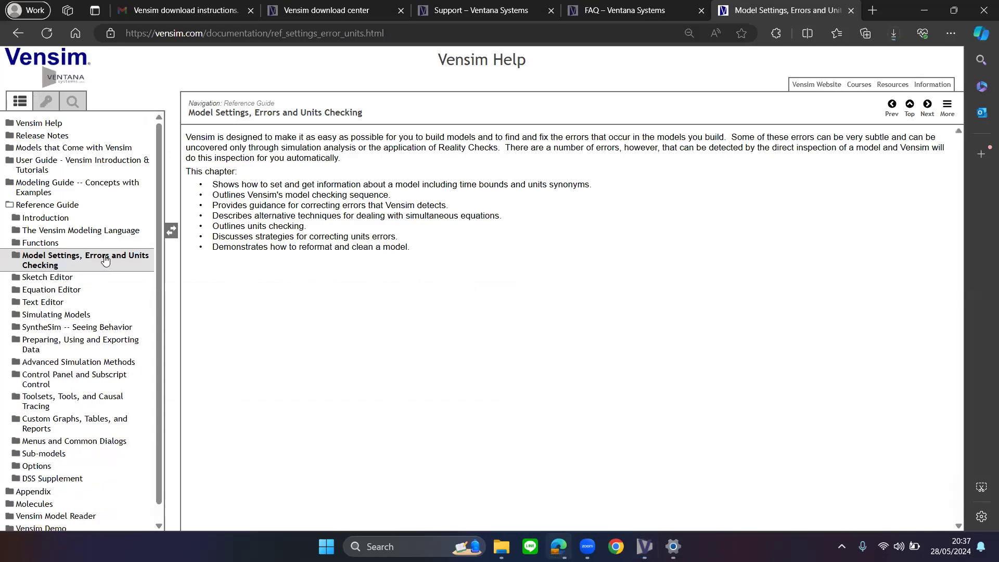
click(86, 206)
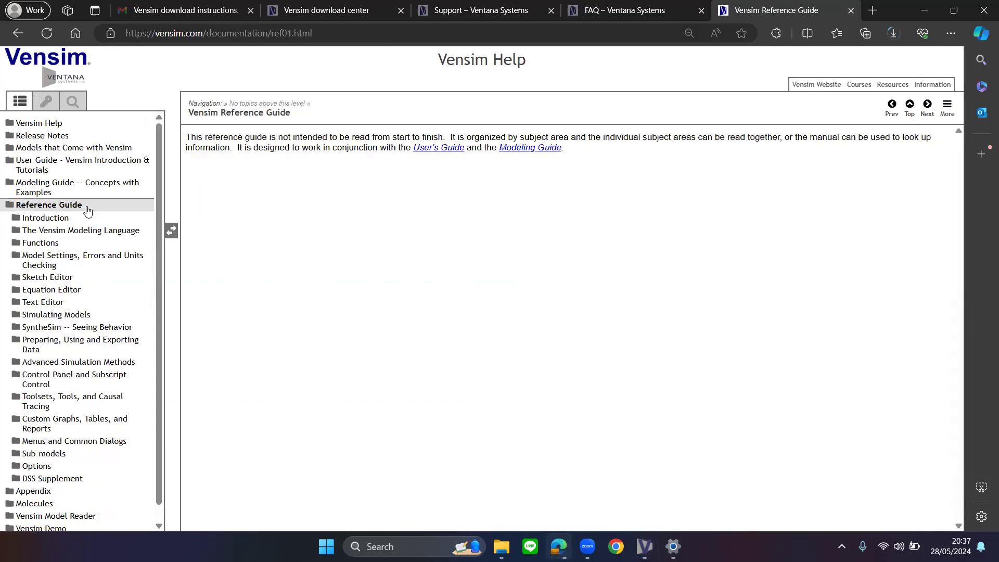
click(87, 207)
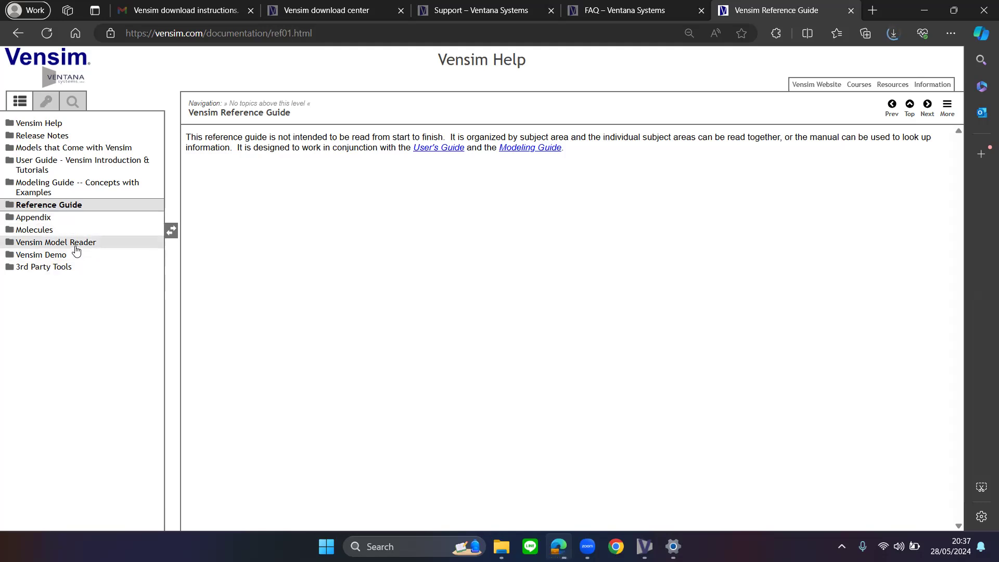
- From the Support page, open the library of video tutorials and walkthroughs in a new tab and switch to it
click(453, 11)
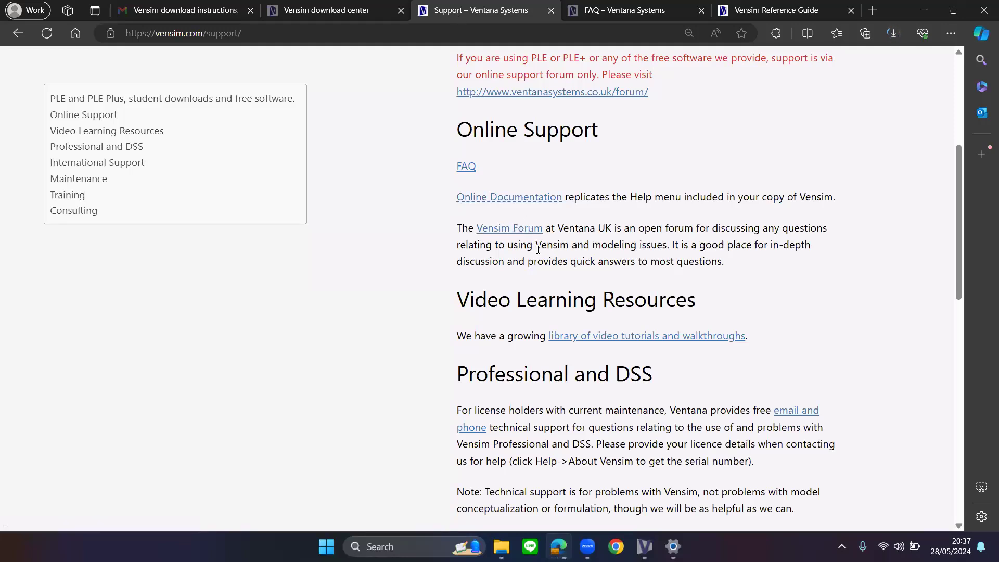
right_click(642, 337)
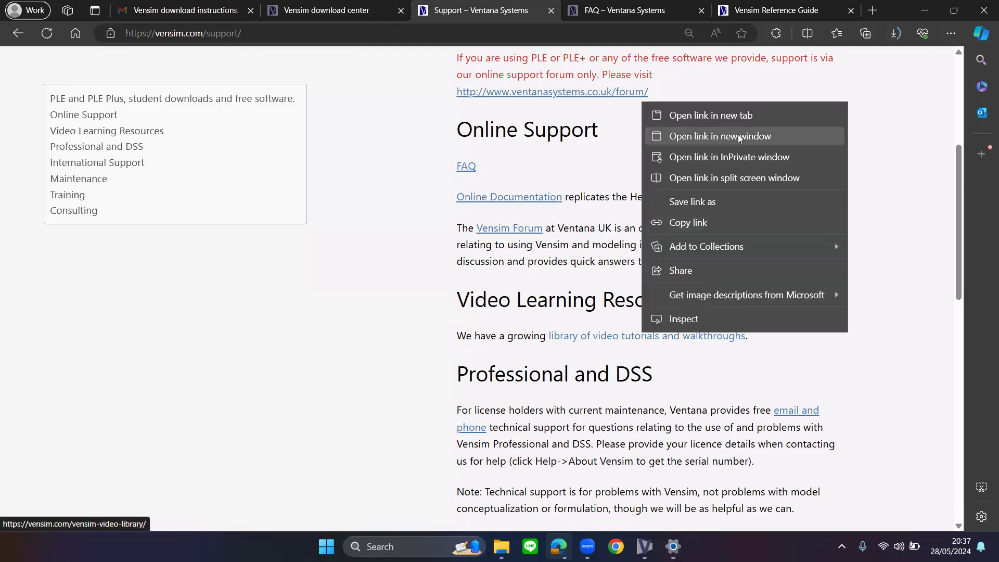
click(739, 115)
click(746, 6)
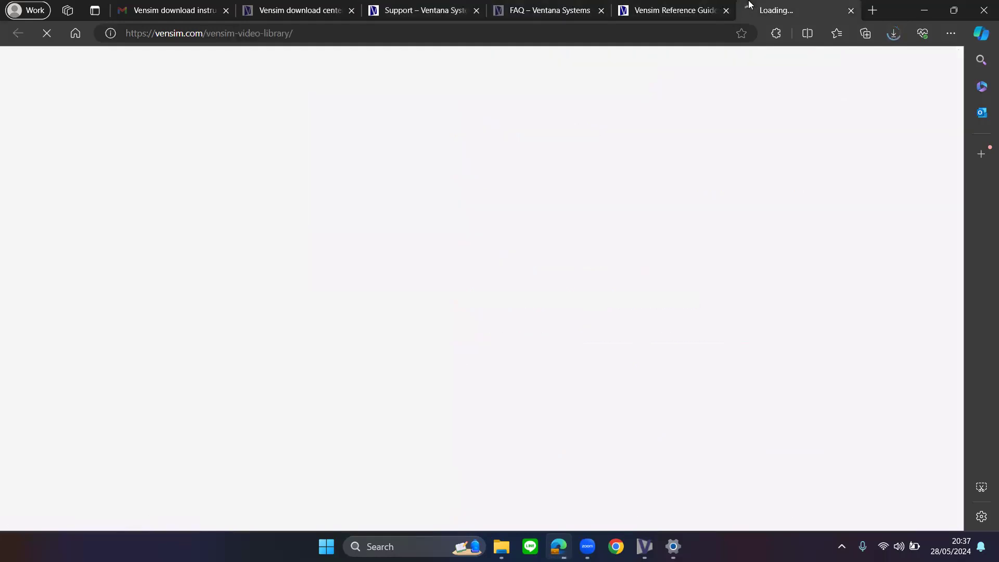